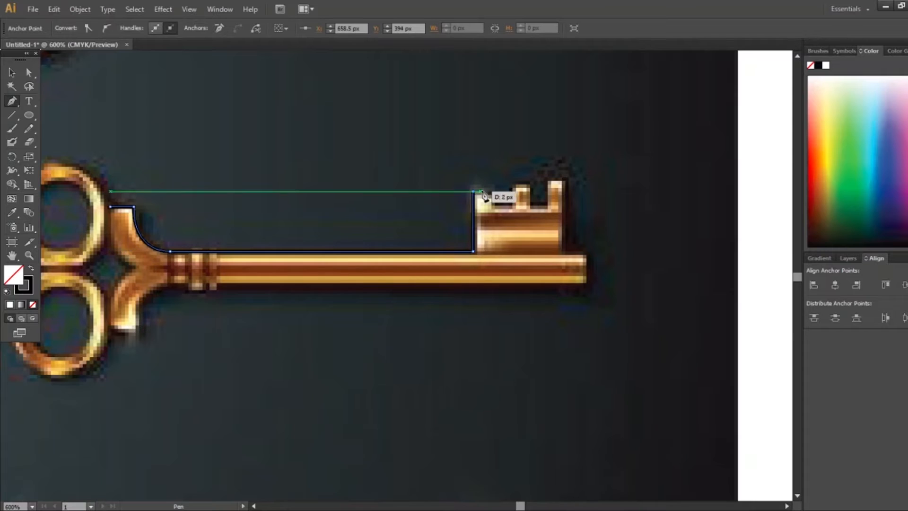
Step: Continue the Pen path around the teeth of the key bit and along to the end of the shaft's upper edge
{"action": "left_click", "coordinate": [490, 207]}
{"action": "left_click", "coordinate": [512, 206]}
{"action": "left_click", "coordinate": [512, 185]}
{"action": "left_click", "coordinate": [528, 185]}
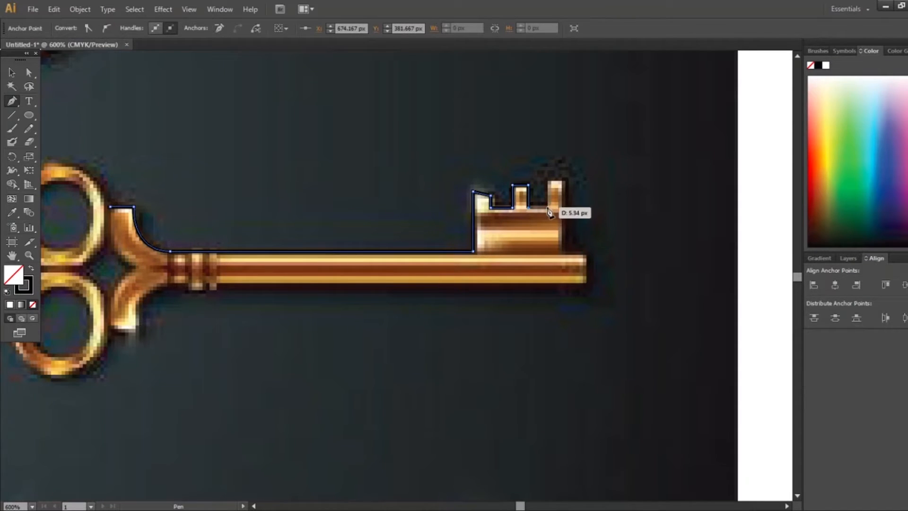
{"action": "left_click", "coordinate": [548, 179]}
{"action": "left_click", "coordinate": [564, 178]}
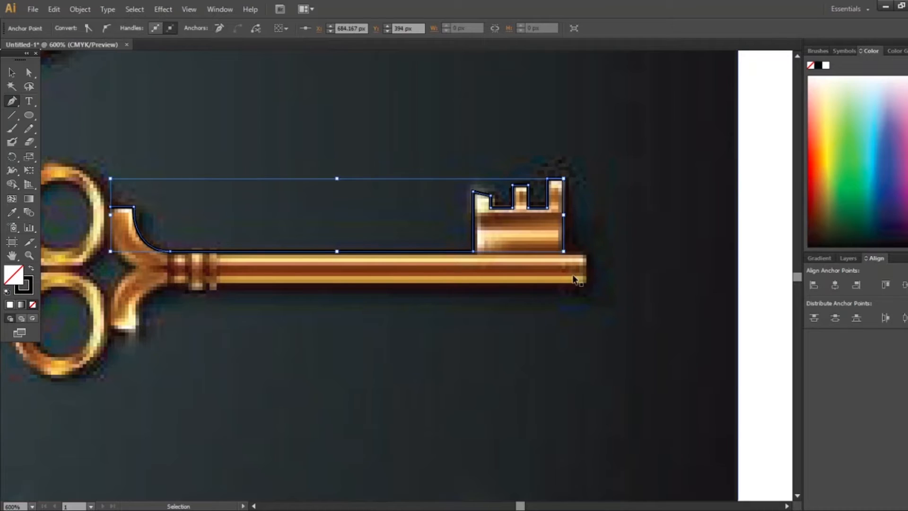
{"action": "left_click", "coordinate": [563, 253]}
{"action": "left_click", "coordinate": [585, 253]}
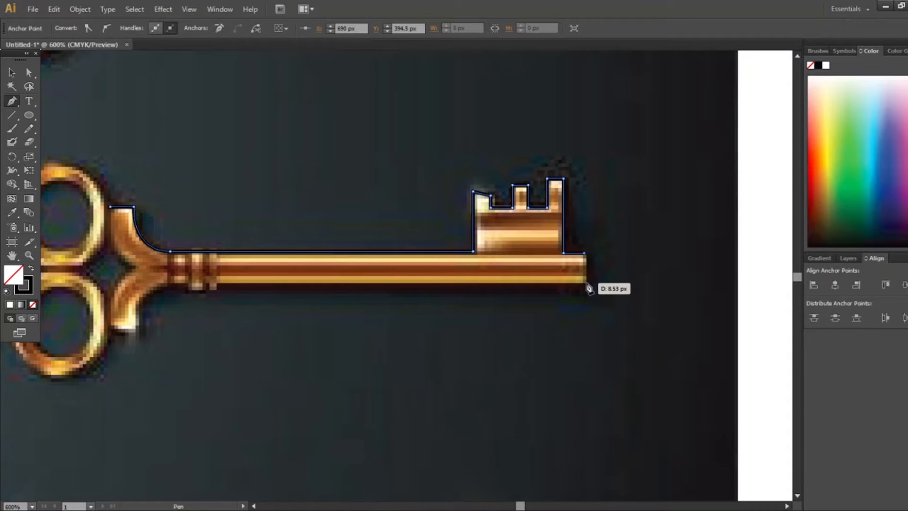
Step: Lock the four traced paths in the layer list, leaving the reference image unlocked
{"action": "left_click_drag", "start_coordinate": [281, 292], "coordinate": [372, 266]}
{"action": "left_click", "coordinate": [12, 72]}
{"action": "left_click", "coordinate": [848, 258]}
{"action": "left_click", "coordinate": [839, 272]}
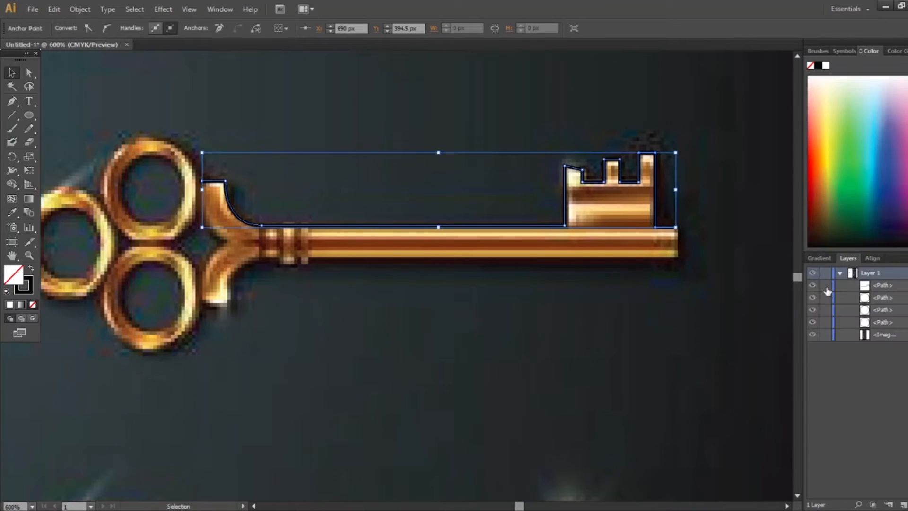
{"action": "left_click_drag", "start_coordinate": [826, 287], "coordinate": [826, 322]}
Step: Draw a curved Pen path along the circle-facing edge of the collar's upper branch and lock it
{"action": "left_click_drag", "start_coordinate": [331, 265], "coordinate": [367, 237]}
{"action": "left_click", "coordinate": [12, 101]}
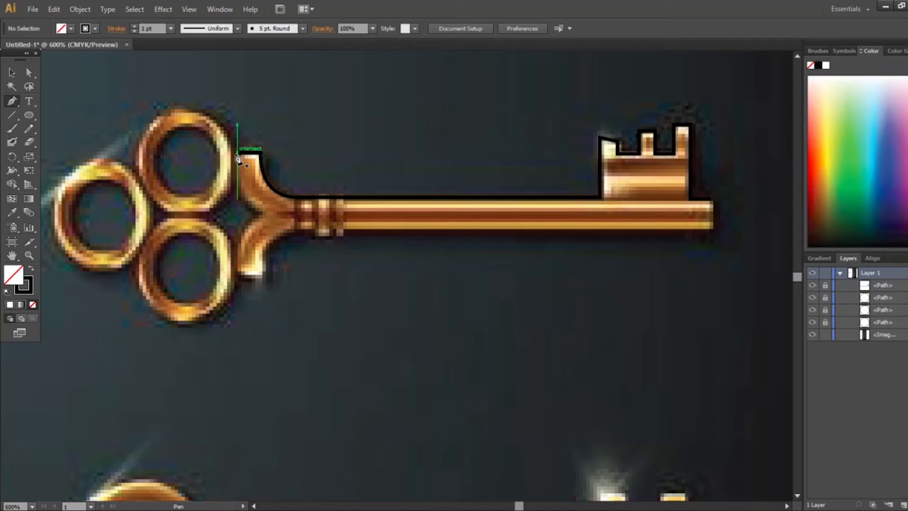
{"action": "left_click", "coordinate": [261, 213]}
{"action": "left_click_drag", "start_coordinate": [237, 152], "coordinate": [249, 96]}
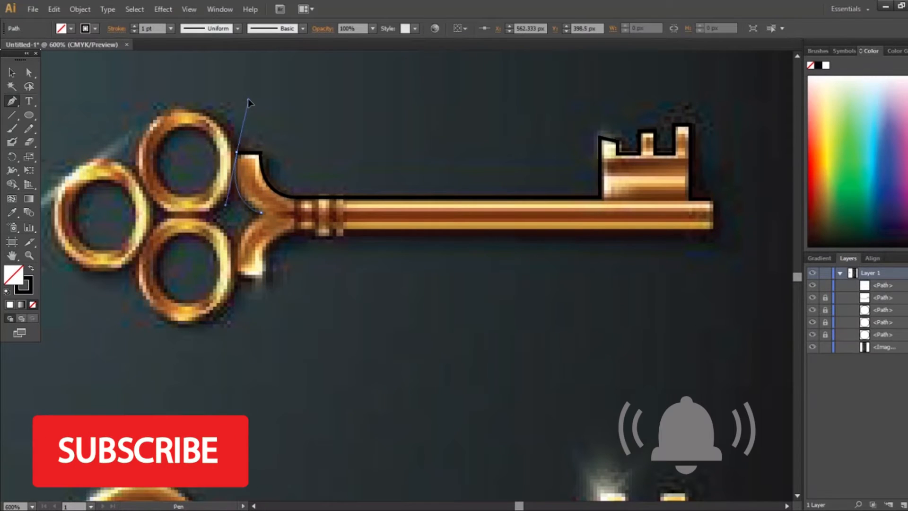
{"action": "left_click", "coordinate": [826, 285]}
Step: Duplicate the collar's curved edge path and flip the copy for the lower branch
{"action": "left_click_drag", "start_coordinate": [282, 254], "coordinate": [296, 233]}
{"action": "left_click", "coordinate": [11, 73]}
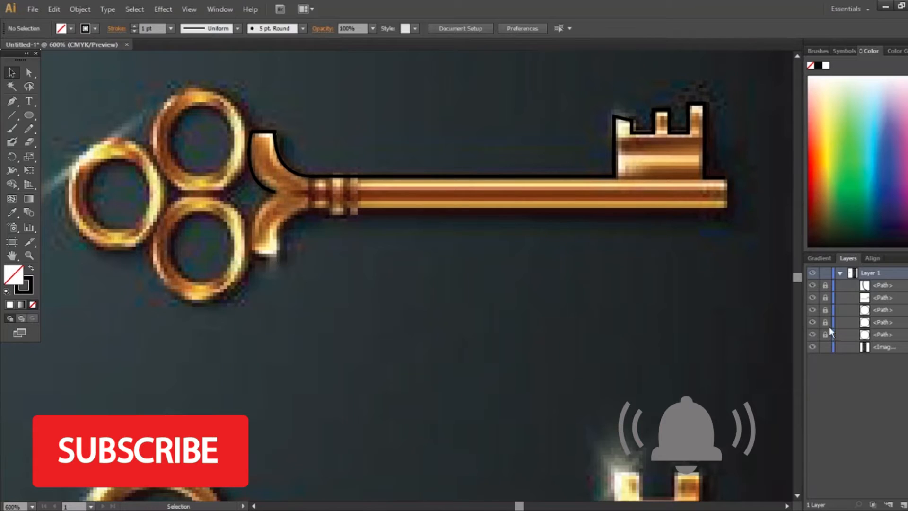
{"action": "left_click_drag", "start_coordinate": [263, 186], "coordinate": [259, 361]}
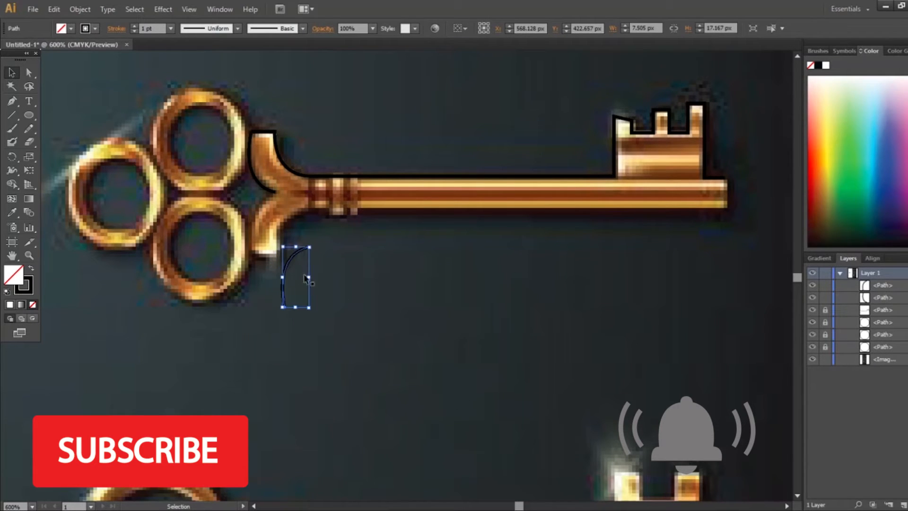
{"action": "left_click_drag", "start_coordinate": [312, 309], "coordinate": [273, 309]}
{"action": "left_click_drag", "start_coordinate": [308, 284], "coordinate": [260, 227]}
{"action": "mouse_move", "coordinate": [271, 192]}
{"action": "left_mouse_down"}
{"action": "mouse_move", "coordinate": [279, 252]}
{"action": "mouse_move", "coordinate": [244, 265]}
{"action": "mouse_move", "coordinate": [269, 193]}
{"action": "left_mouse_up"}
{"action": "scroll", "coordinate": [269, 194], "scroll_direction": "up", "scroll_amount": 1}
{"action": "left_click_drag", "start_coordinate": [253, 274], "coordinate": [263, 276]}
{"action": "left_click_drag", "start_coordinate": [253, 208], "coordinate": [257, 208]}
{"action": "key", "text": "Delete"}
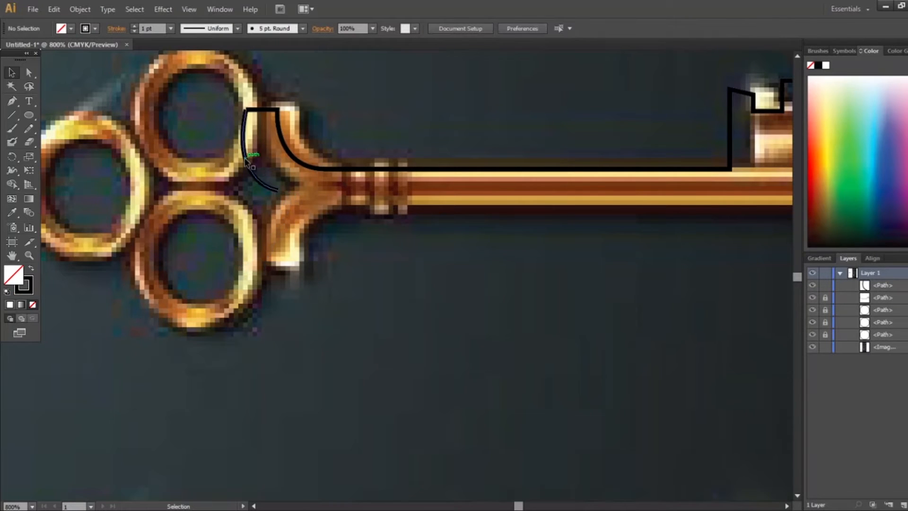
{"action": "key", "text": "ctrl+z"}
{"action": "key", "text": "ctrl+z"}
{"action": "key", "text": "ctrl+z"}
{"action": "key", "text": "ctrl+z"}
{"action": "key", "text": "ctrl+z"}
Step: Rotate and position the copied curve against the circle-facing edge of the collar's lower branch
{"action": "left_click_drag", "start_coordinate": [276, 264], "coordinate": [235, 275]}
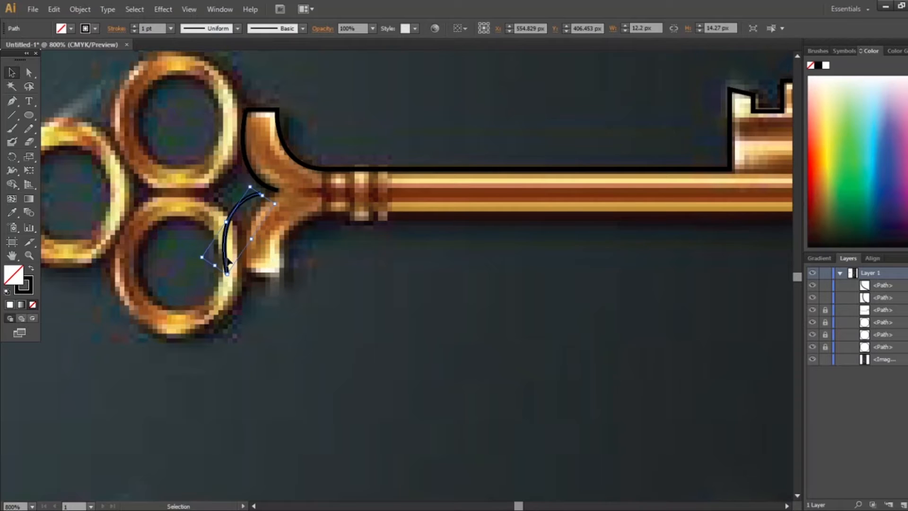
{"action": "left_click_drag", "start_coordinate": [237, 205], "coordinate": [212, 170]}
{"action": "left_click", "coordinate": [326, 251]}
Step: Extend the copied curve with the Pen tool across the lower branch's tip and along its outer curve to the shaft
{"action": "left_click", "coordinate": [217, 232]}
{"action": "left_click", "coordinate": [250, 232]}
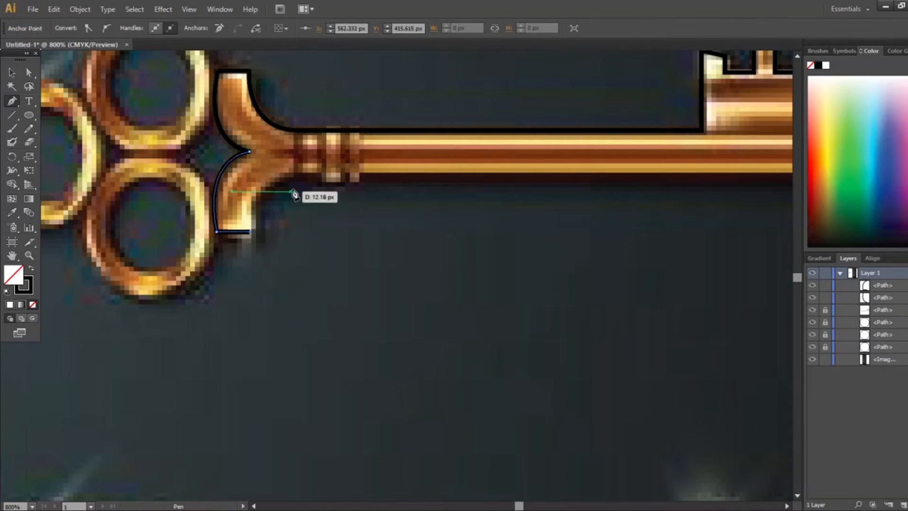
{"action": "left_click_drag", "start_coordinate": [345, 177], "coordinate": [348, 178]}
{"action": "left_click", "coordinate": [295, 178]}
Step: Trace the stepped rings beside the collar and the shaft's straight lower edge to the end of the key
{"action": "scroll", "coordinate": [541, 171], "scroll_direction": "right", "scroll_amount": 3}
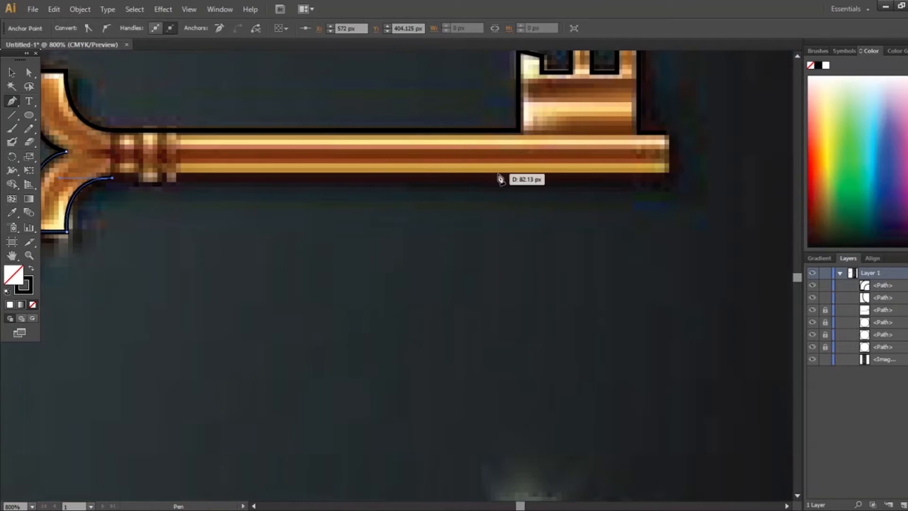
{"action": "left_click_drag", "start_coordinate": [136, 179], "coordinate": [178, 182]}
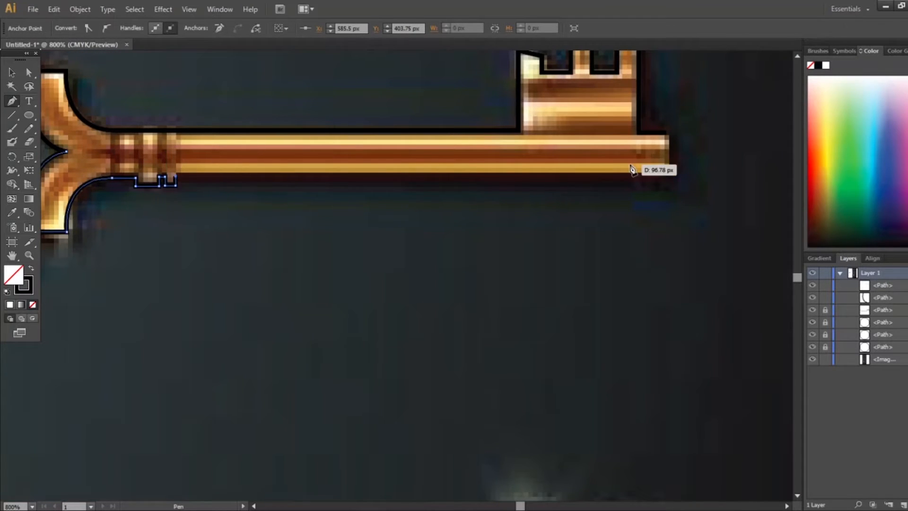
{"action": "left_click", "coordinate": [176, 175]}
{"action": "left_click", "coordinate": [669, 173], "text": "shift"}
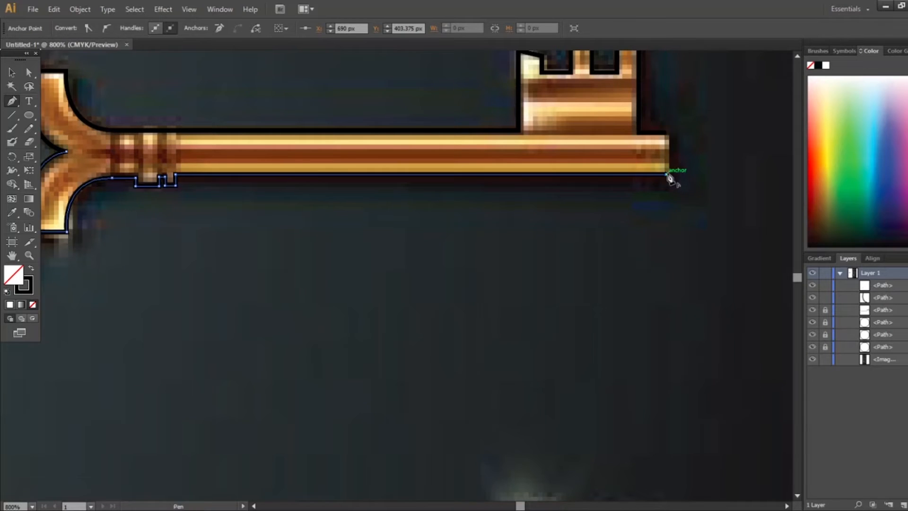
Step: Leave the finished lower outline and unlock all the locked traced paths
{"action": "scroll", "coordinate": [398, 227], "scroll_direction": "down", "scroll_amount": 4}
{"action": "left_click", "coordinate": [11, 72]}
{"action": "left_click_drag", "start_coordinate": [825, 310], "coordinate": [826, 334]}
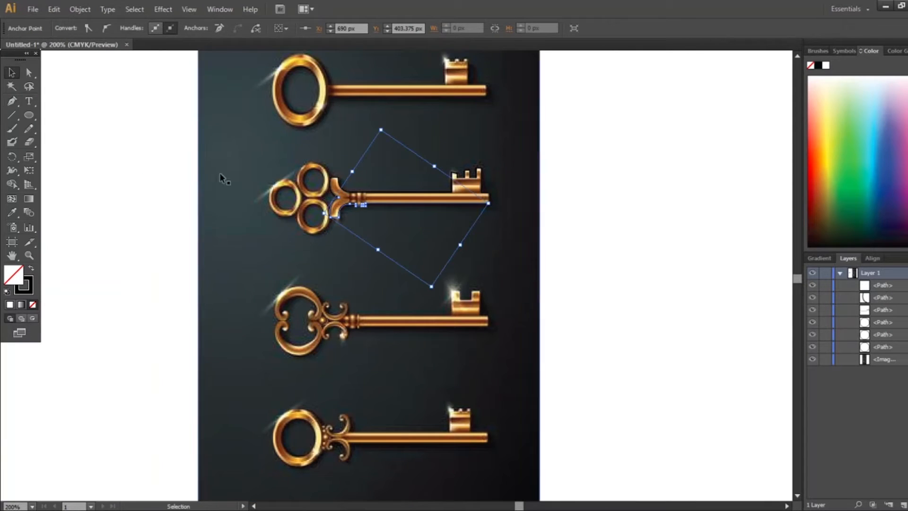
{"action": "scroll", "coordinate": [369, 218], "scroll_direction": "up", "scroll_amount": 3}
{"action": "left_click", "coordinate": [302, 147]}
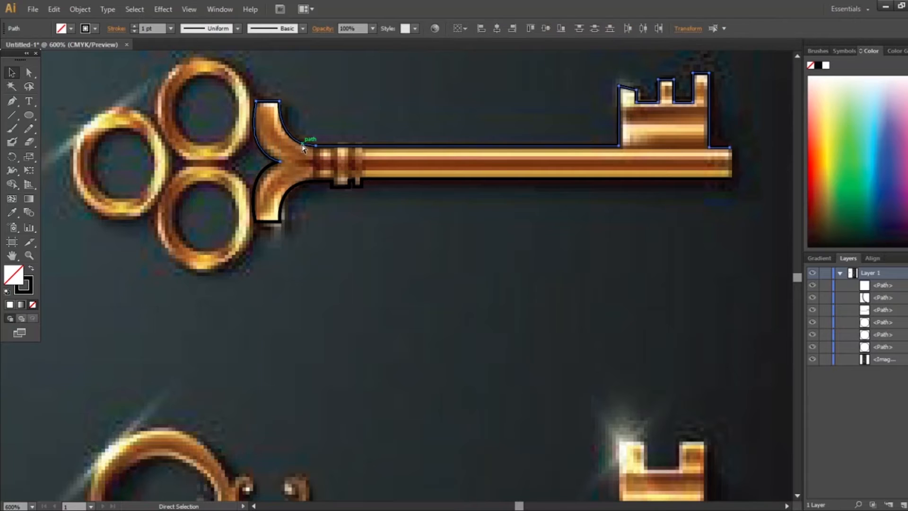
{"action": "key", "text": "ctrl+g"}
{"action": "scroll", "coordinate": [341, 217], "scroll_direction": "up", "scroll_amount": 5}
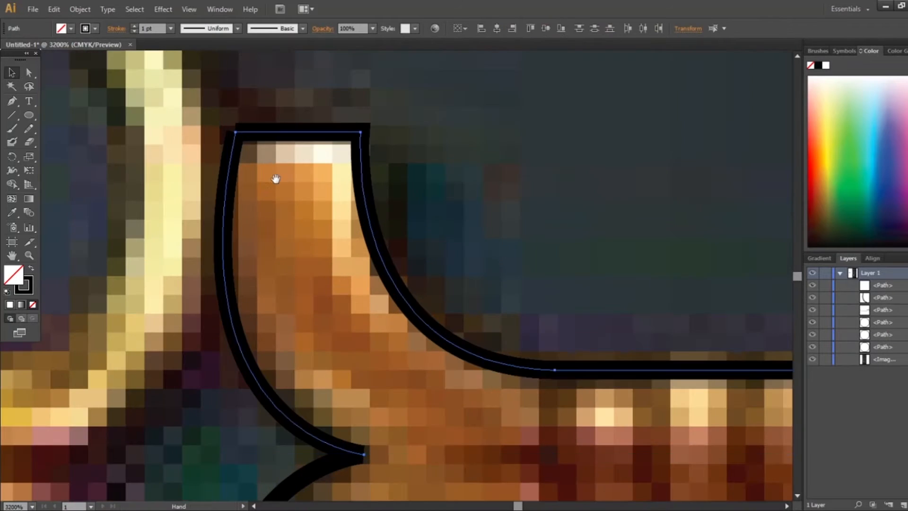
{"action": "key", "text": "ctrl+shift+g"}
{"action": "left_click", "coordinate": [28, 73]}
{"action": "left_click_drag", "start_coordinate": [213, 105], "coordinate": [250, 128]}
{"action": "key", "text": "ctrl+z"}
{"action": "key", "text": "ctrl+z"}
Step: Lock the reference image and join the upper outline to the collar curve at their shared upper corner
{"action": "key", "text": "ctrl+2"}
{"action": "left_click", "coordinate": [249, 133]}
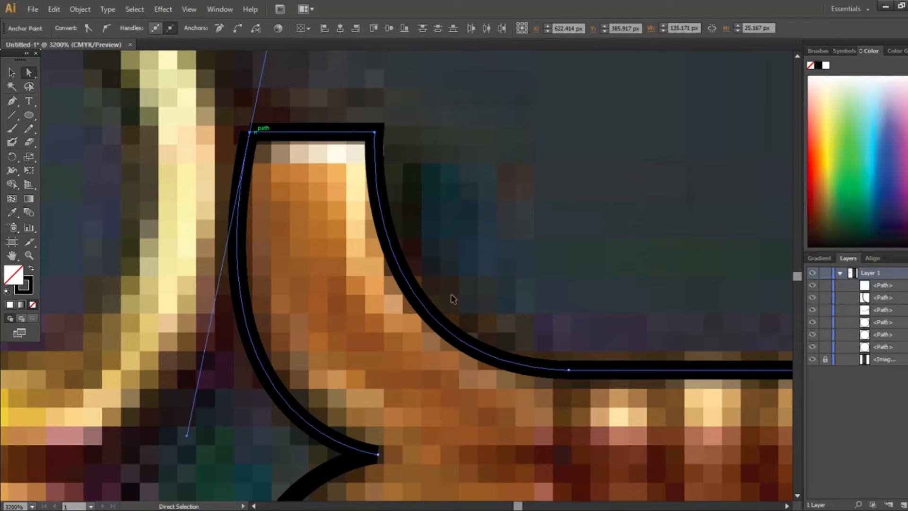
{"action": "key", "text": "ctrl+j"}
{"action": "scroll", "coordinate": [351, 391], "scroll_direction": "down", "scroll_amount": 3}
{"action": "left_click", "coordinate": [12, 72]}
Step: Group the three traced circles and place them on the blank area beside the reference image
{"action": "scroll", "coordinate": [424, 134], "scroll_direction": "down", "scroll_amount": 3}
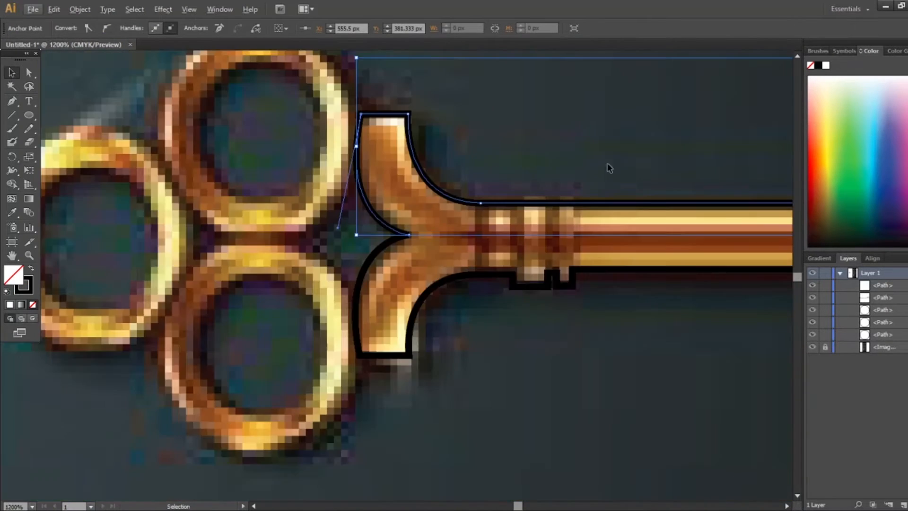
{"action": "scroll", "coordinate": [550, 197], "scroll_direction": "down", "scroll_amount": 4}
{"action": "scroll", "coordinate": [150, 192], "scroll_direction": "down", "scroll_amount": 2}
{"action": "left_click_drag", "start_coordinate": [162, 214], "coordinate": [187, 152]}
{"action": "key", "text": "ctrl+g"}
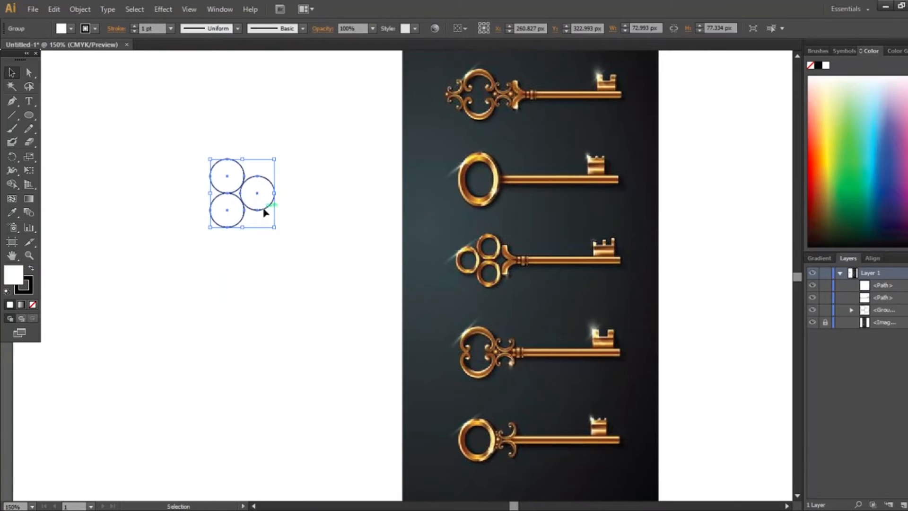
{"action": "left_click_drag", "start_coordinate": [264, 211], "coordinate": [225, 274]}
Step: Move the upper key outline off the reference image so its collar touches the circle group
{"action": "left_click_drag", "start_coordinate": [530, 258], "coordinate": [263, 255]}
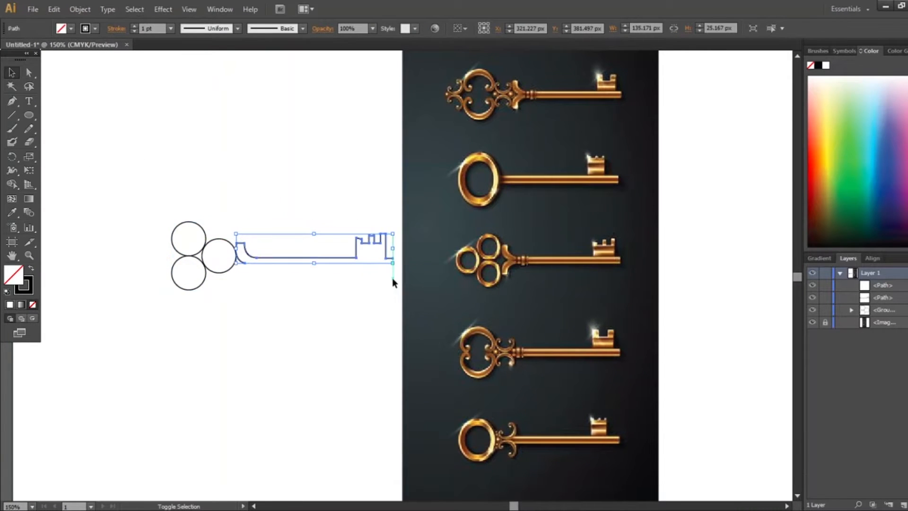
{"action": "left_click", "coordinate": [195, 78]}
{"action": "left_click", "coordinate": [205, 233]}
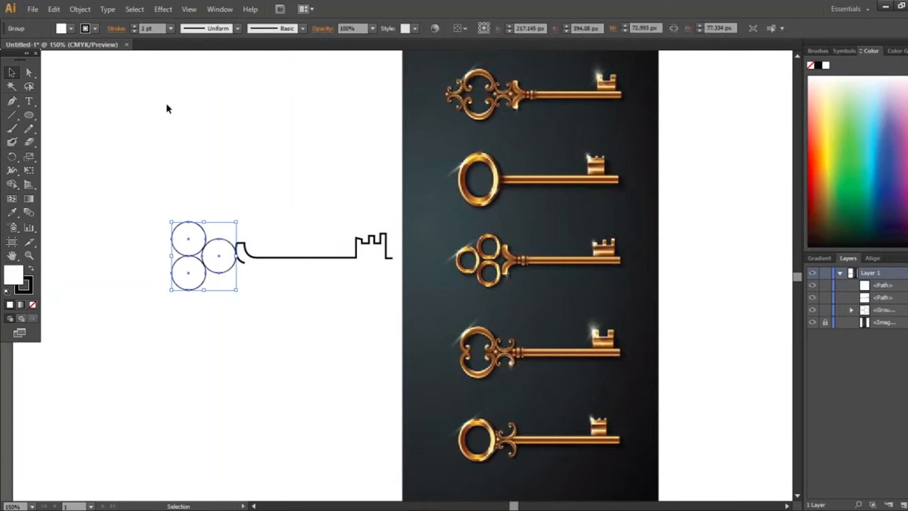
{"action": "left_click", "coordinate": [192, 94]}
Step: Move the lower key outline off the reference image to just below the upper outline
{"action": "scroll", "coordinate": [519, 264], "scroll_direction": "up", "scroll_amount": 6}
{"action": "left_click", "coordinate": [373, 265]}
{"action": "scroll", "coordinate": [368, 262], "scroll_direction": "down", "scroll_amount": 5}
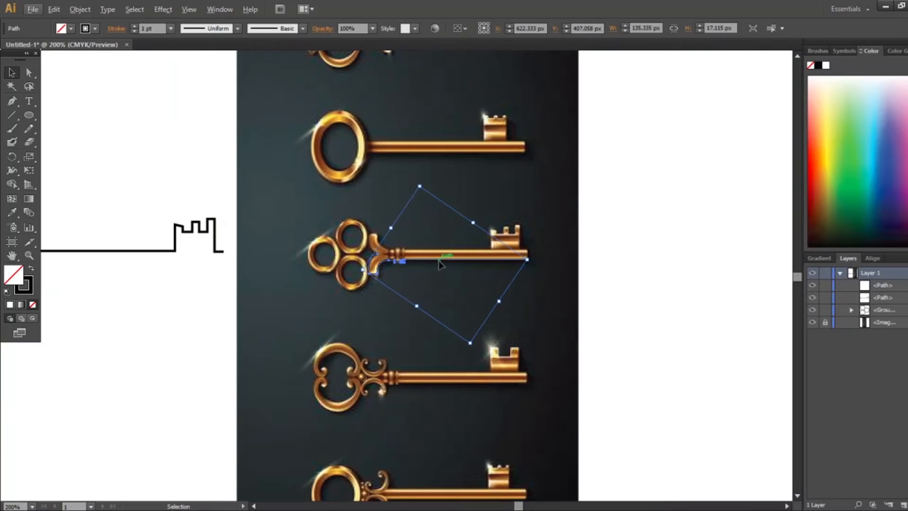
{"action": "left_click_drag", "start_coordinate": [439, 262], "coordinate": [131, 297]}
{"action": "scroll", "coordinate": [132, 298], "scroll_direction": "down", "scroll_amount": 2}
{"action": "left_click_drag", "start_coordinate": [132, 365], "coordinate": [247, 355]}
Step: Copy the upper outline's 2 pt stroke style onto the lower outline with the Eyedropper
{"action": "key", "text": "i"}
{"action": "left_click", "coordinate": [319, 253]}
{"action": "key", "text": "v"}
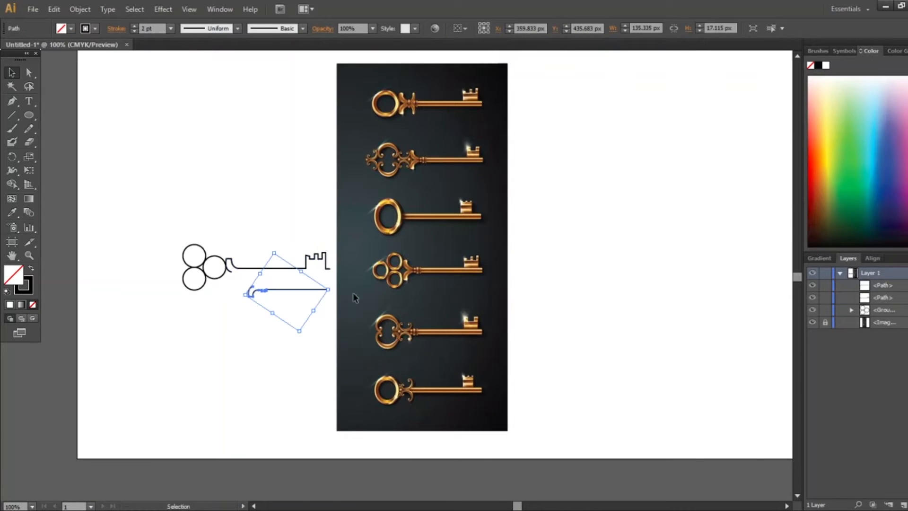
Step: Align the lower key outline beneath the upper one, matching their collars and shaft ends
{"action": "mouse_move", "coordinate": [328, 289]}
{"action": "left_mouse_down"}
{"action": "mouse_move", "coordinate": [405, 284]}
{"action": "mouse_move", "coordinate": [333, 284]}
{"action": "left_mouse_up"}
{"action": "scroll", "coordinate": [282, 293], "scroll_direction": "up", "scroll_amount": 3}
{"action": "left_click_drag", "start_coordinate": [579, 265], "coordinate": [479, 272]}
{"action": "left_click_drag", "start_coordinate": [162, 272], "coordinate": [159, 243]}
{"action": "left_click_drag", "start_coordinate": [476, 241], "coordinate": [441, 247]}
{"action": "left_click_drag", "start_coordinate": [128, 260], "coordinate": [127, 256]}
{"action": "left_click_drag", "start_coordinate": [435, 240], "coordinate": [423, 240]}
Step: Set the circles' stroke weight to 2 pt and tidy the position of the key parts
{"action": "left_click_drag", "start_coordinate": [204, 170], "coordinate": [289, 276]}
{"action": "left_click", "coordinate": [170, 28]}
{"action": "left_click", "coordinate": [156, 91]}
{"action": "left_click_drag", "start_coordinate": [144, 143], "coordinate": [420, 303]}
{"action": "left_click_drag", "start_coordinate": [206, 218], "coordinate": [202, 206]}
{"action": "left_click", "coordinate": [219, 128]}
{"action": "scroll", "coordinate": [209, 162], "scroll_direction": "down", "scroll_amount": 2}
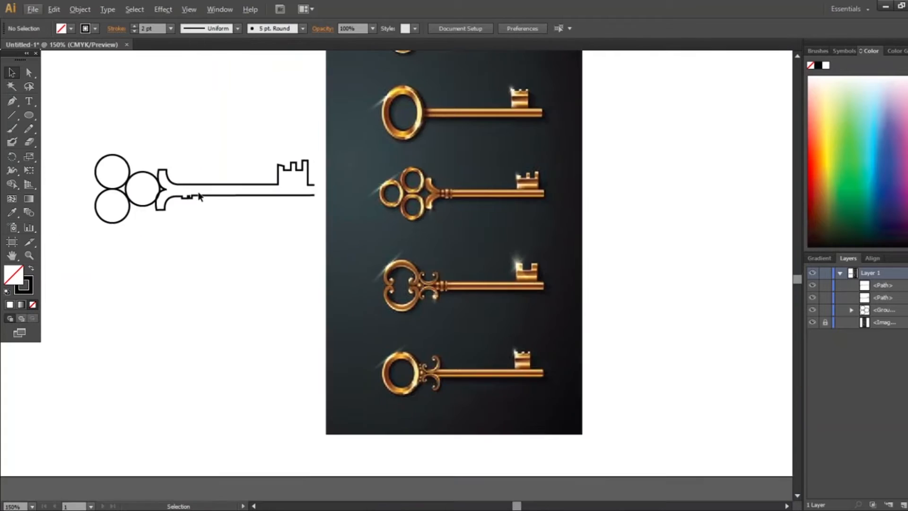
Step: Bring the circle group to the front so its white fill covers the collar edges
{"action": "left_click_drag", "start_coordinate": [208, 162], "coordinate": [296, 212]}
{"action": "left_click", "coordinate": [212, 237]}
{"action": "key", "text": "ctrl+shift+]"}
{"action": "left_click", "coordinate": [286, 336]}
Step: Fit the circle group and the collar of the key outlines closer together so they overlap slightly
{"action": "scroll", "coordinate": [226, 264], "scroll_direction": "up", "scroll_amount": 2}
{"action": "left_click_drag", "start_coordinate": [203, 224], "coordinate": [195, 209]}
{"action": "left_click", "coordinate": [209, 219]}
{"action": "scroll", "coordinate": [279, 231], "scroll_direction": "up", "scroll_amount": 1}
{"action": "left_click_drag", "start_coordinate": [279, 231], "coordinate": [283, 231]}
Step: Hide the reference image so only the key line art remains on the artboard
{"action": "left_click", "coordinate": [403, 298]}
{"action": "scroll", "coordinate": [403, 298], "scroll_direction": "down", "scroll_amount": 2}
{"action": "left_click_drag", "start_coordinate": [403, 298], "coordinate": [432, 300]}
{"action": "left_click", "coordinate": [812, 322]}
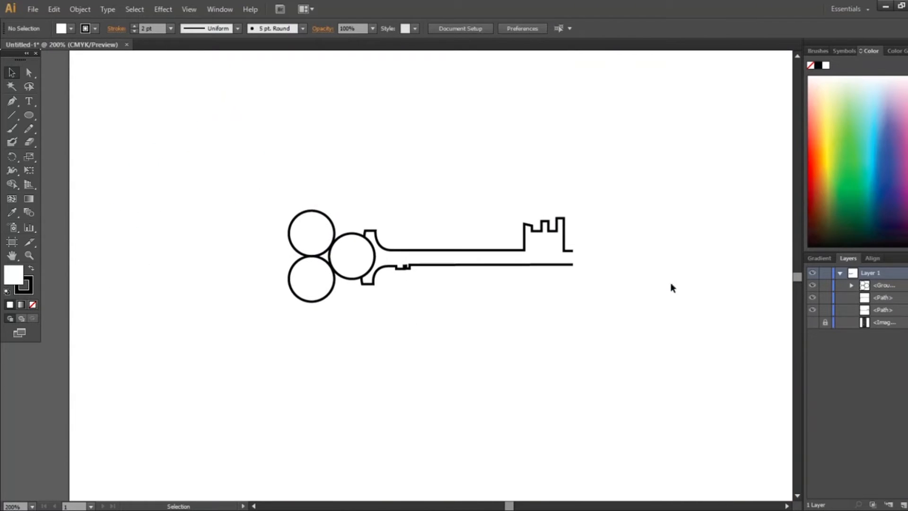
Step: Add the text "SUCCESS" in capitals above the key
{"action": "left_click_drag", "start_coordinate": [671, 287], "coordinate": [605, 295]}
{"action": "left_click", "coordinate": [27, 101]}
{"action": "left_click", "coordinate": [300, 105]}
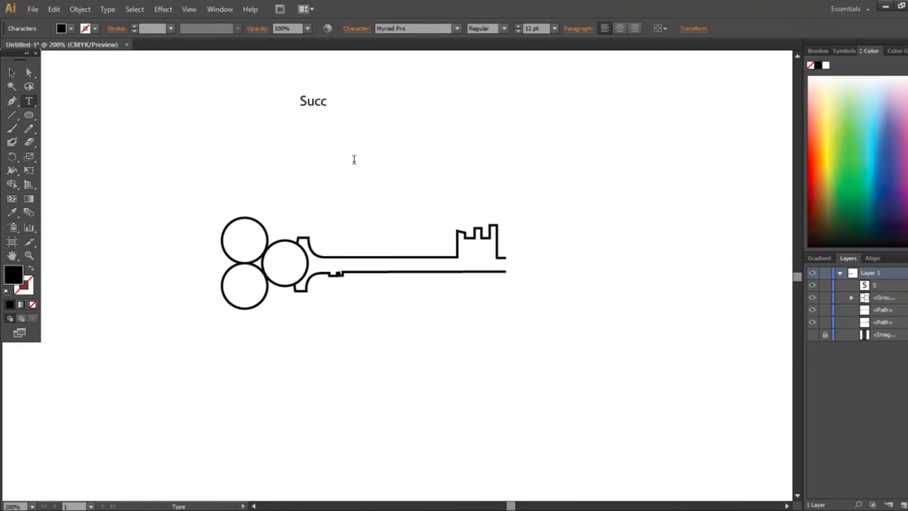
{"action": "key", "text": "Escape"}
{"action": "key", "text": "shift+s"}
{"action": "key", "text": "shift+c"}
{"action": "key", "text": "v"}
{"action": "double_click", "coordinate": [332, 102]}
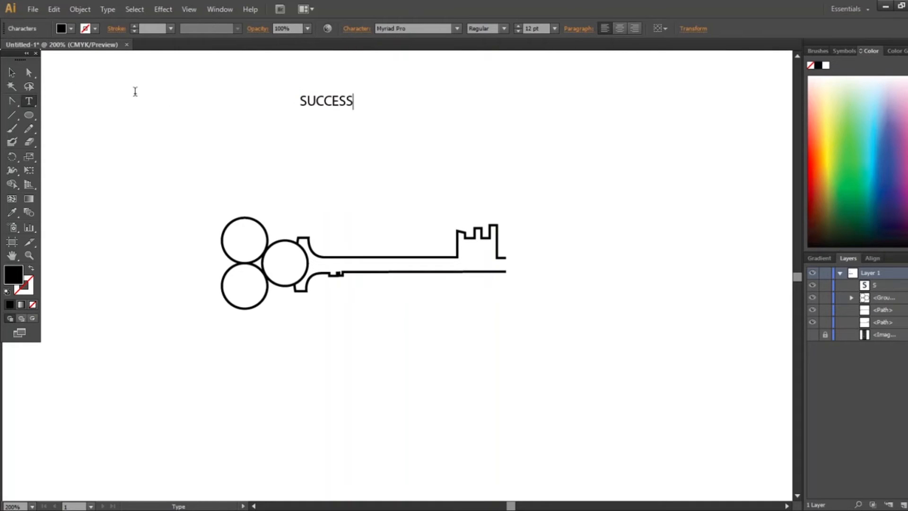
{"action": "key", "text": "Escape"}
Step: Set the SUCCESS text's font to Brush Script Std Medium
{"action": "left_click", "coordinate": [458, 30]}
{"action": "left_click", "coordinate": [456, 73]}
{"action": "left_click", "coordinate": [458, 32]}
{"action": "left_click", "coordinate": [456, 70]}
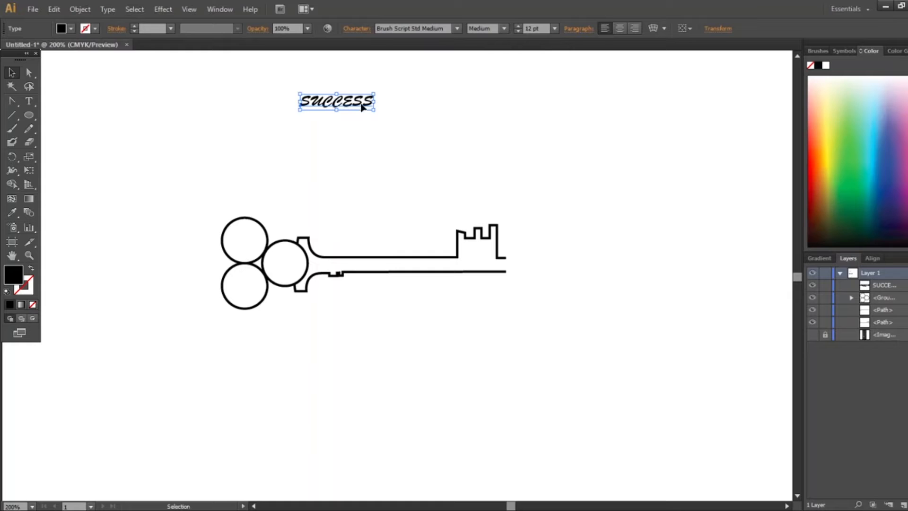
Step: Enlarge the SUCCESS text and place it directly against the shaft end beside the key's teeth
{"action": "left_click_drag", "start_coordinate": [374, 109], "coordinate": [502, 155]}
{"action": "mouse_move", "coordinate": [435, 135]}
{"action": "left_mouse_down"}
{"action": "mouse_move", "coordinate": [641, 258]}
{"action": "mouse_move", "coordinate": [604, 277]}
{"action": "mouse_move", "coordinate": [603, 265]}
{"action": "mouse_move", "coordinate": [548, 257]}
{"action": "left_mouse_up"}
{"action": "left_click", "coordinate": [556, 53]}
{"action": "left_click_drag", "start_coordinate": [548, 256], "coordinate": [548, 252]}
{"action": "left_click", "coordinate": [32, 269]}
{"action": "left_click", "coordinate": [33, 269]}
{"action": "left_click", "coordinate": [229, 334]}
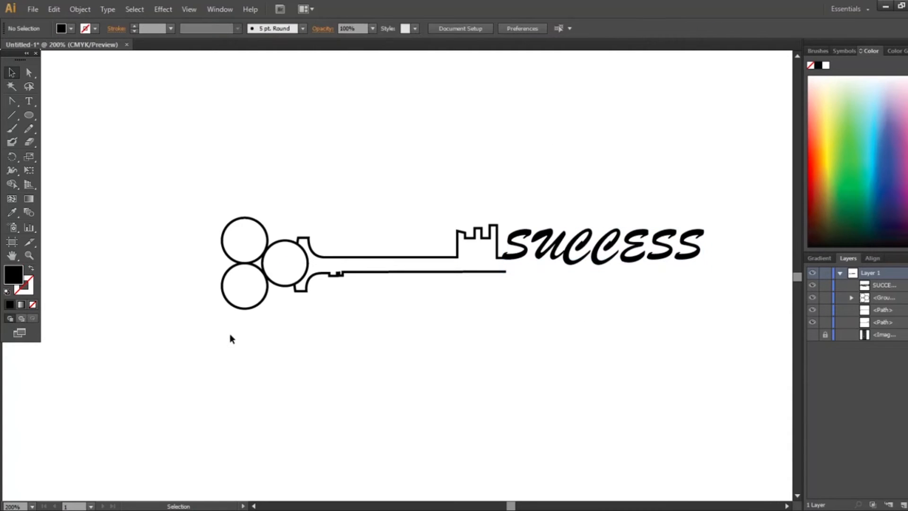
{"action": "double_click", "coordinate": [246, 252]}
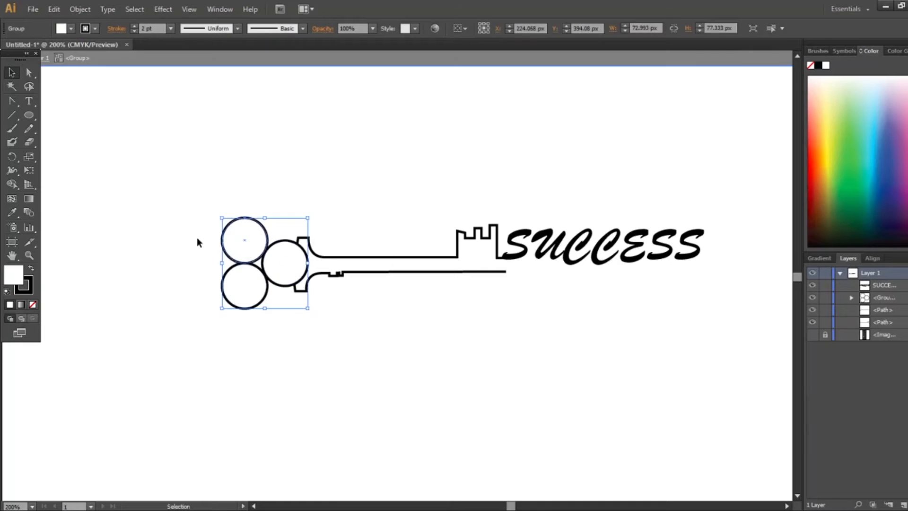
{"action": "key", "text": "Escape"}
Step: Group the key and the SUCCESS lettering and move the group closer to the artboard's centre
{"action": "key", "text": "ctrl+1"}
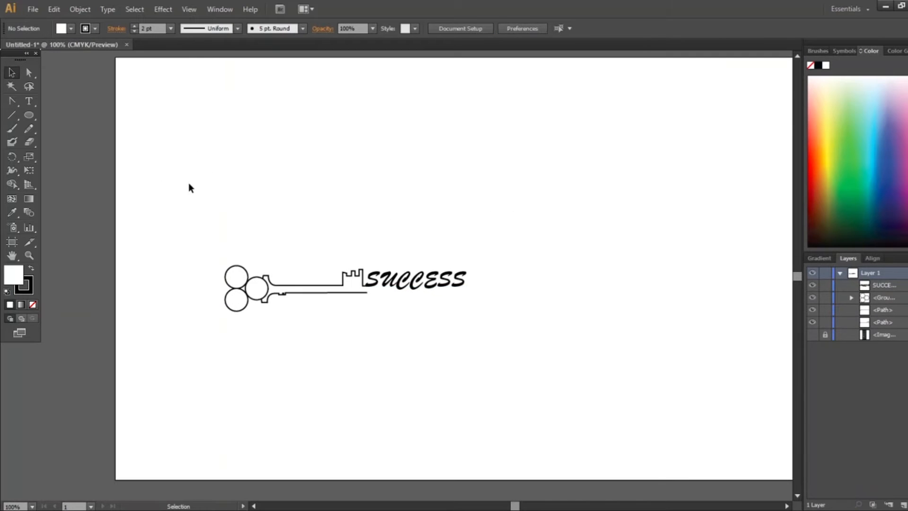
{"action": "key", "text": "ctrl+a"}
{"action": "key", "text": "ctrl+g"}
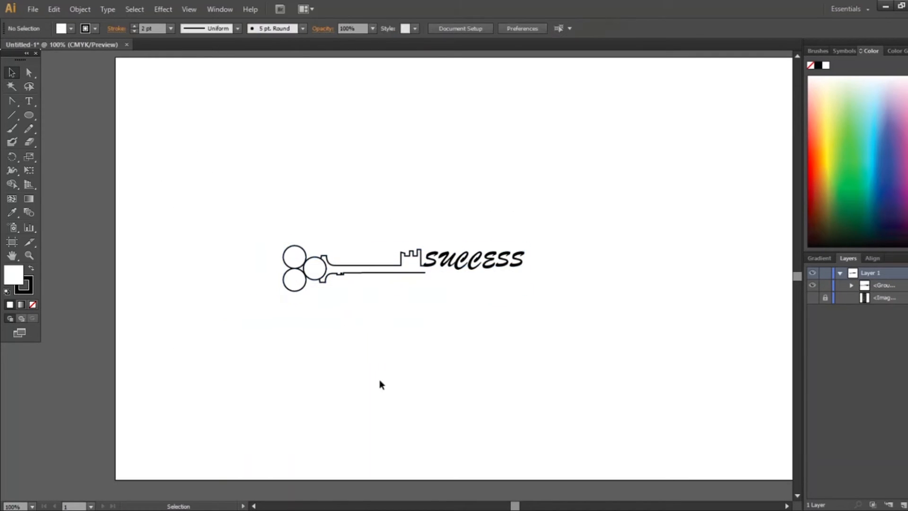
Step: Draw a circle about 114 px in diameter above the key and reshape its anchor points toward a slim pointed form
{"action": "left_click", "coordinate": [29, 115]}
{"action": "left_click_drag", "start_coordinate": [306, 115], "coordinate": [362, 184]}
{"action": "left_click", "coordinate": [12, 102]}
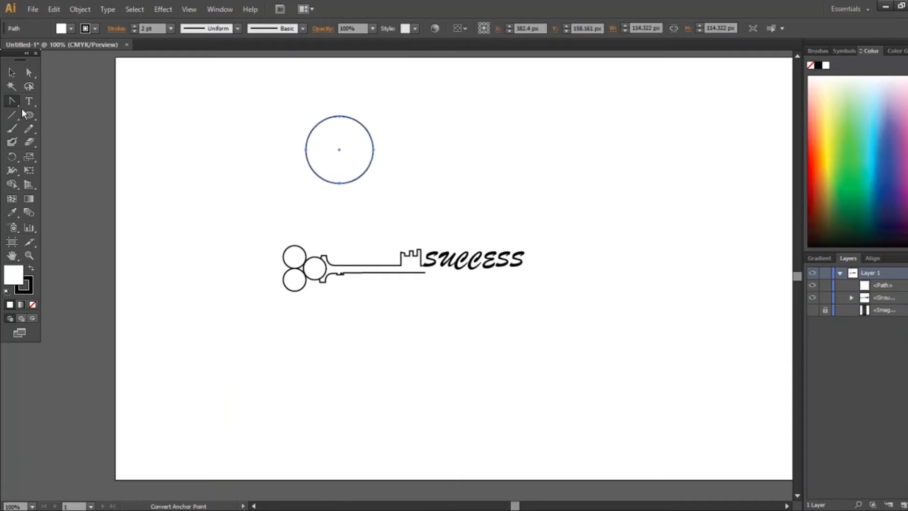
{"action": "key", "text": "a"}
{"action": "left_click", "coordinate": [420, 126]}
{"action": "mouse_move", "coordinate": [374, 150]}
{"action": "left_mouse_down"}
{"action": "mouse_move", "coordinate": [278, 150]}
{"action": "mouse_move", "coordinate": [379, 150]}
{"action": "left_mouse_up"}
{"action": "left_click_drag", "start_coordinate": [341, 118], "coordinate": [331, 148]}
{"action": "left_click_drag", "start_coordinate": [340, 185], "coordinate": [410, 228]}
{"action": "key", "text": "ctrl+z"}
Step: Cross two of the slim shapes into a four-pointed sparkle above the key, scale it down and select both shapes
{"action": "key", "text": "v"}
{"action": "left_click_drag", "start_coordinate": [418, 172], "coordinate": [348, 134]}
{"action": "left_click", "coordinate": [358, 135]}
{"action": "scroll", "coordinate": [323, 154], "scroll_direction": "up", "scroll_amount": 3}
{"action": "scroll", "coordinate": [354, 144], "scroll_direction": "down", "scroll_amount": 5}
{"action": "left_click_drag", "start_coordinate": [290, 100], "coordinate": [352, 141]}
{"action": "left_click", "coordinate": [408, 131]}
{"action": "left_click_drag", "start_coordinate": [373, 110], "coordinate": [311, 147]}
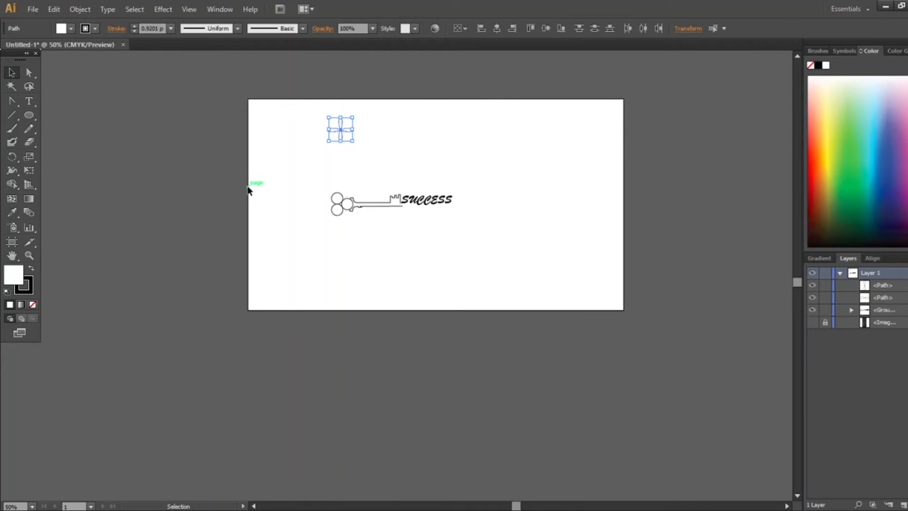
Step: Delete the sparkle above the key and move the key and SUCCESS group below the artboard
{"action": "key", "text": "Delete"}
{"action": "left_click_drag", "start_coordinate": [400, 200], "coordinate": [414, 381]}
Step: Draw a rectangle about 612 by 310 px in the middle of the artboard and remove its stroke
{"action": "left_click_drag", "start_coordinate": [348, 162], "coordinate": [528, 254]}
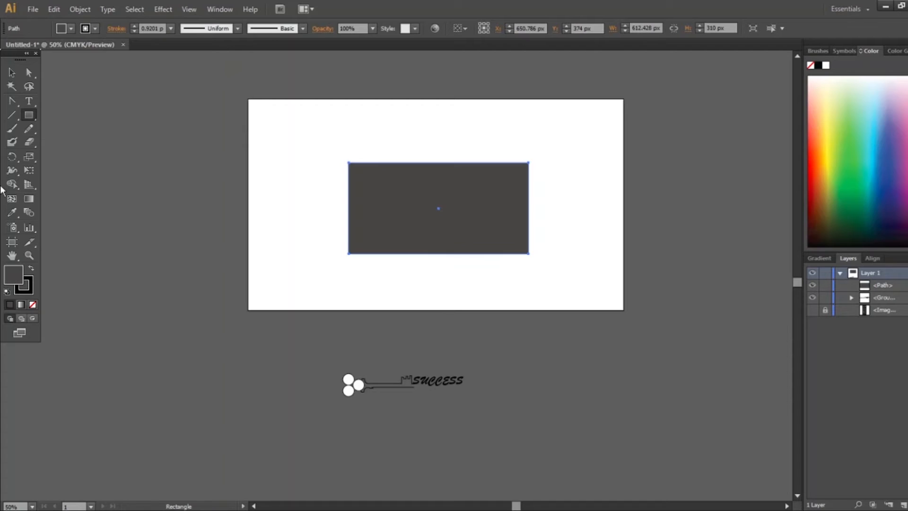
{"action": "left_click", "coordinate": [27, 293]}
{"action": "left_click", "coordinate": [32, 304]}
{"action": "left_click", "coordinate": [8, 271]}
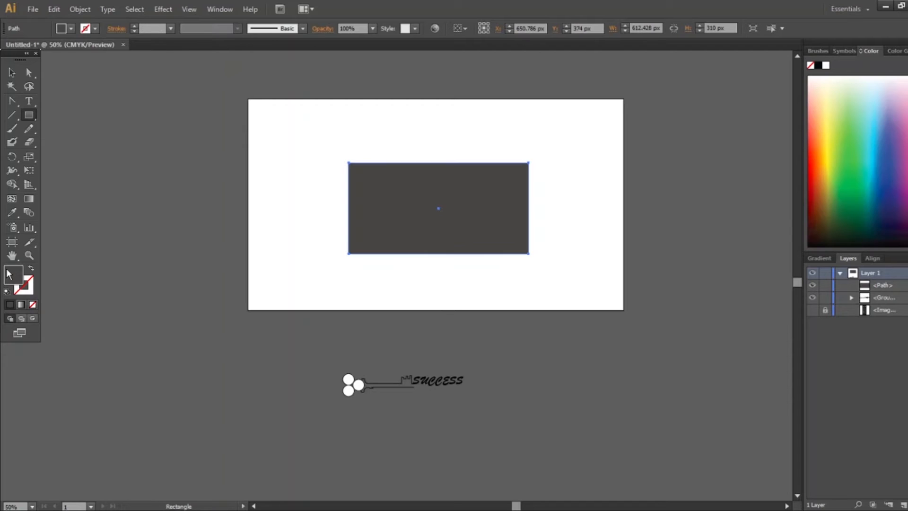
Step: Fill the rectangle with a radial gradient running from dark grey at the centre to black at the edges
{"action": "left_click", "coordinate": [819, 258]}
{"action": "key", "text": "v"}
{"action": "left_click", "coordinate": [891, 400]}
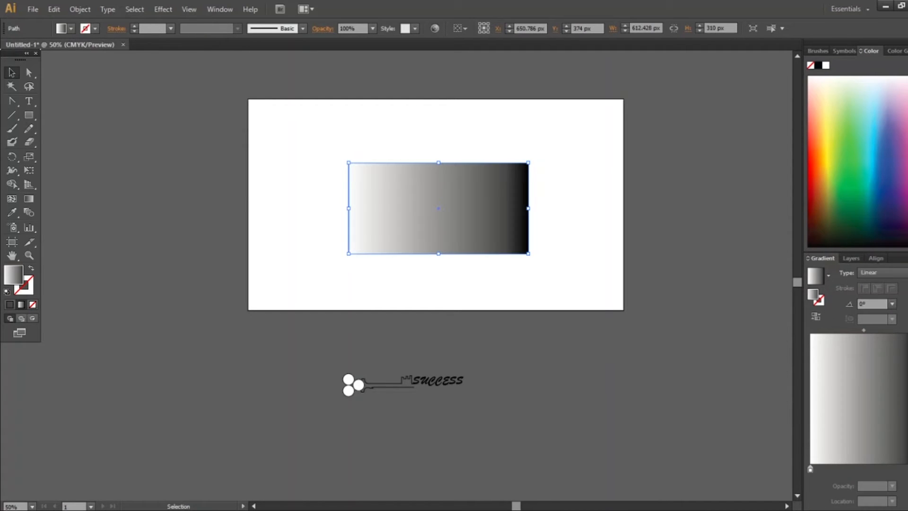
{"action": "left_click", "coordinate": [810, 469]}
{"action": "left_click_drag", "start_coordinate": [887, 225], "coordinate": [907, 169]}
{"action": "left_click", "coordinate": [888, 273]}
{"action": "left_click", "coordinate": [887, 295]}
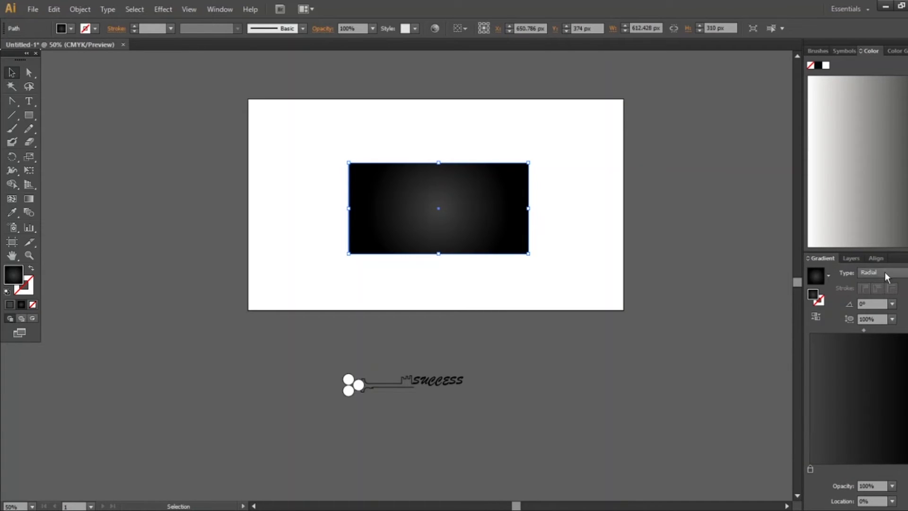
{"action": "key", "text": "ctrl+z"}
{"action": "left_click", "coordinate": [896, 273]}
{"action": "left_click", "coordinate": [898, 297]}
{"action": "left_click", "coordinate": [189, 228]}
Step: Ungroup the key artwork and remove the fill from the three circles of the key's bow
{"action": "left_click", "coordinate": [350, 382]}
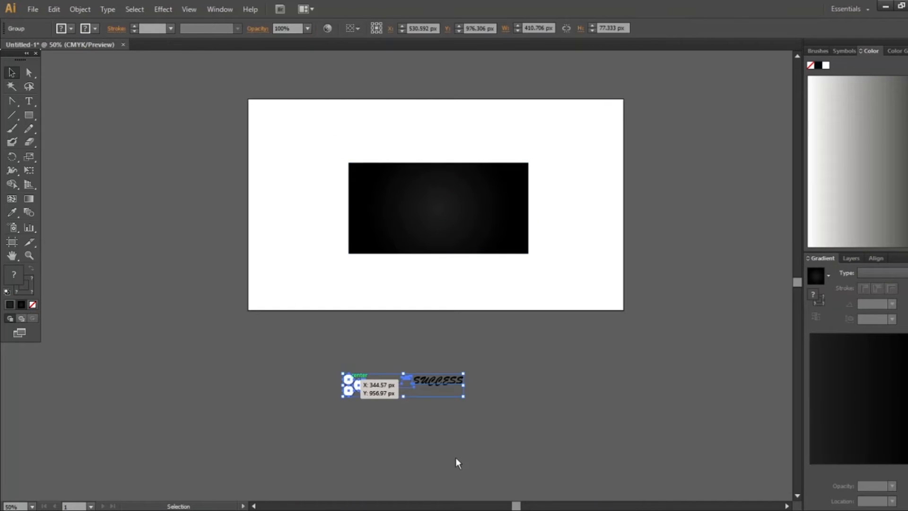
{"action": "key", "text": "ctrl+shift+g"}
{"action": "left_click", "coordinate": [455, 458]}
{"action": "left_click", "coordinate": [349, 391]}
{"action": "key", "text": "ctrl+plus"}
{"action": "key", "text": "ctrl+plus"}
{"action": "key", "text": "ctrl+plus"}
{"action": "key", "text": "ctrl+plus"}
{"action": "key", "text": "ctrl+shift+g"}
{"action": "left_click", "coordinate": [397, 427]}
{"action": "left_click", "coordinate": [366, 347]}
{"action": "left_click", "coordinate": [360, 289]}
{"action": "left_click", "coordinate": [404, 314], "text": "shift"}
{"action": "left_click", "coordinate": [348, 337], "text": "shift"}
{"action": "left_click", "coordinate": [32, 305]}
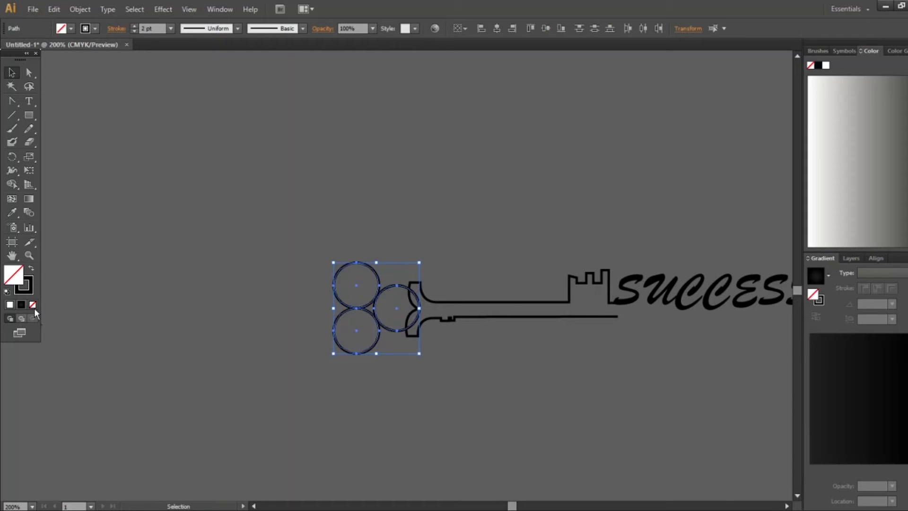
Step: Group the three bow circles and shift them slightly outward, away from the key's collar
{"action": "left_click", "coordinate": [436, 332]}
{"action": "scroll", "coordinate": [436, 332], "scroll_direction": "down", "scroll_amount": 1}
{"action": "left_click_drag", "start_coordinate": [348, 284], "coordinate": [396, 370]}
{"action": "key", "text": "ctrl+g"}
{"action": "scroll", "coordinate": [386, 366], "scroll_direction": "up", "scroll_amount": 3}
{"action": "left_click_drag", "start_coordinate": [400, 216], "coordinate": [380, 212]}
{"action": "scroll", "coordinate": [702, 284], "scroll_direction": "down", "scroll_amount": 3}
{"action": "left_click_drag", "start_coordinate": [703, 299], "coordinate": [453, 327]}
{"action": "left_click_drag", "start_coordinate": [280, 208], "coordinate": [710, 357]}
{"action": "scroll", "coordinate": [423, 218], "scroll_direction": "down", "scroll_amount": 3}
{"action": "left_click_drag", "start_coordinate": [436, 256], "coordinate": [449, 391]}
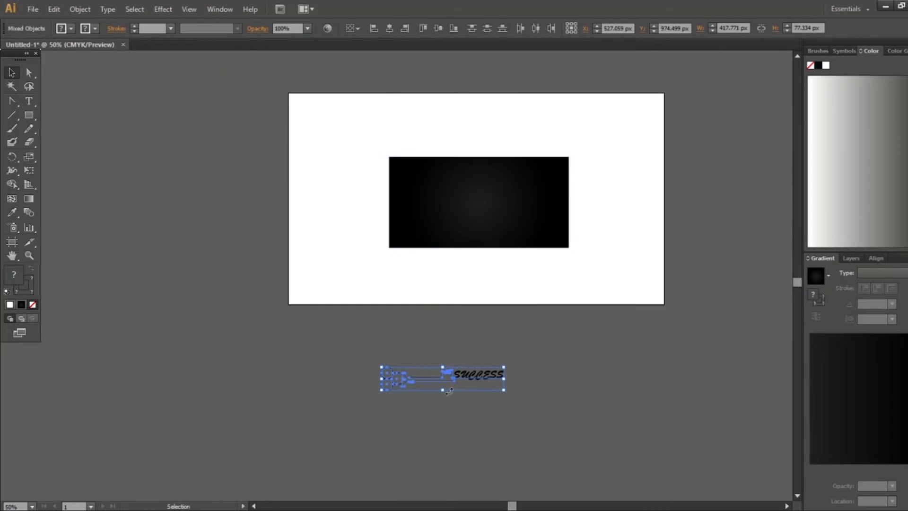
{"action": "left_click", "coordinate": [520, 423]}
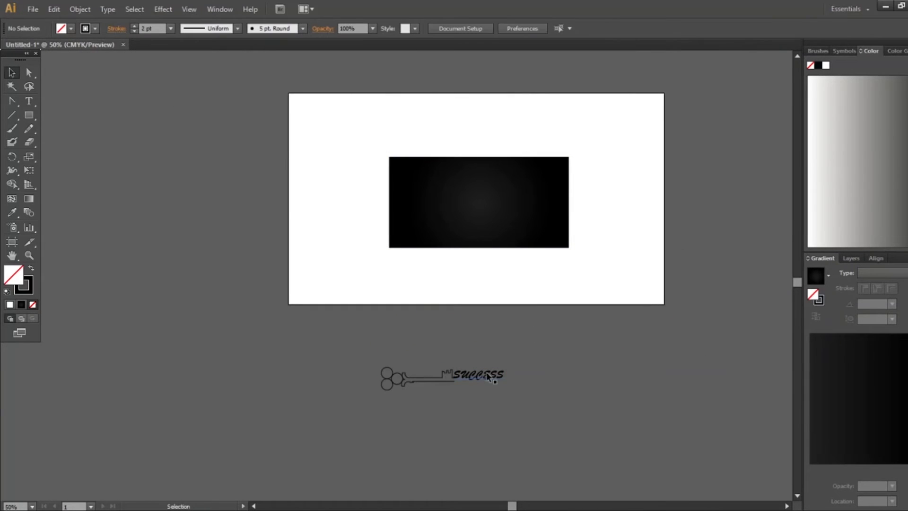
Step: Set the key outlines' stroke and the SUCCESS text's fill to white
{"action": "left_click_drag", "start_coordinate": [448, 413], "coordinate": [449, 415]}
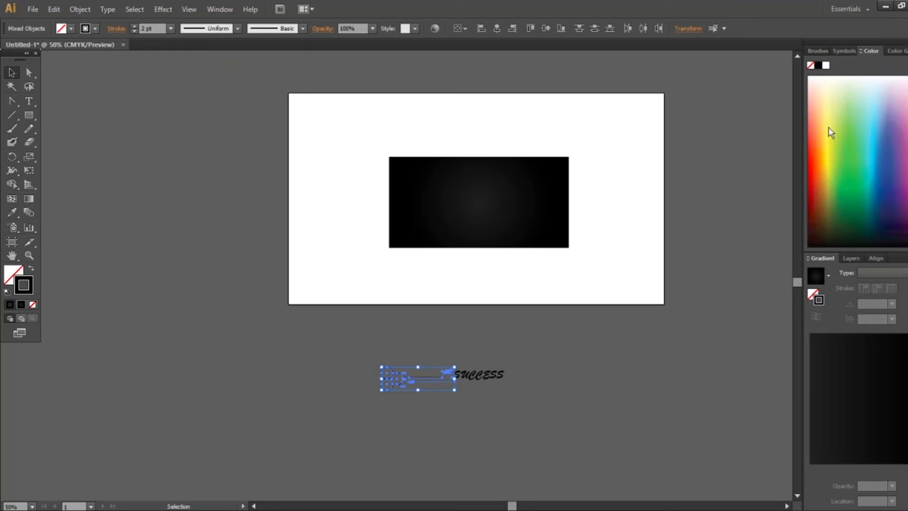
{"action": "left_click", "coordinate": [826, 65]}
{"action": "left_click", "coordinate": [493, 393]}
{"action": "left_click", "coordinate": [487, 376]}
{"action": "left_click", "coordinate": [15, 272]}
{"action": "left_click", "coordinate": [826, 65]}
Step: Move the key and SUCCESS text onto the gradient rectangle and send the rectangle to the back
{"action": "left_click_drag", "start_coordinate": [520, 407], "coordinate": [379, 359]}
{"action": "left_click_drag", "start_coordinate": [428, 374], "coordinate": [494, 324]}
{"action": "left_click", "coordinate": [551, 166]}
{"action": "key", "text": "ctrl+shift+bracketleft"}
{"action": "left_click", "coordinate": [710, 364]}
Step: Place the SUCCESS text just above the key's shaft, between collar and teeth, and set its size to 14 pt
{"action": "scroll", "coordinate": [494, 249], "scroll_direction": "up", "scroll_amount": 2}
{"action": "scroll", "coordinate": [492, 318], "scroll_direction": "up", "scroll_amount": 1}
{"action": "left_click_drag", "start_coordinate": [577, 278], "coordinate": [443, 273]}
{"action": "left_click", "coordinate": [554, 29]}
{"action": "left_click", "coordinate": [576, 145]}
{"action": "left_click", "coordinate": [482, 356]}
{"action": "left_click", "coordinate": [418, 276]}
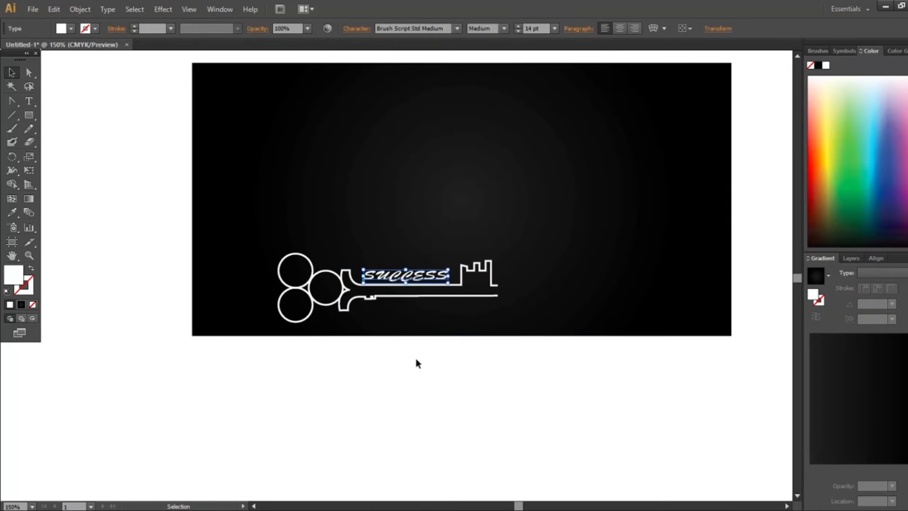
{"action": "left_click", "coordinate": [447, 402]}
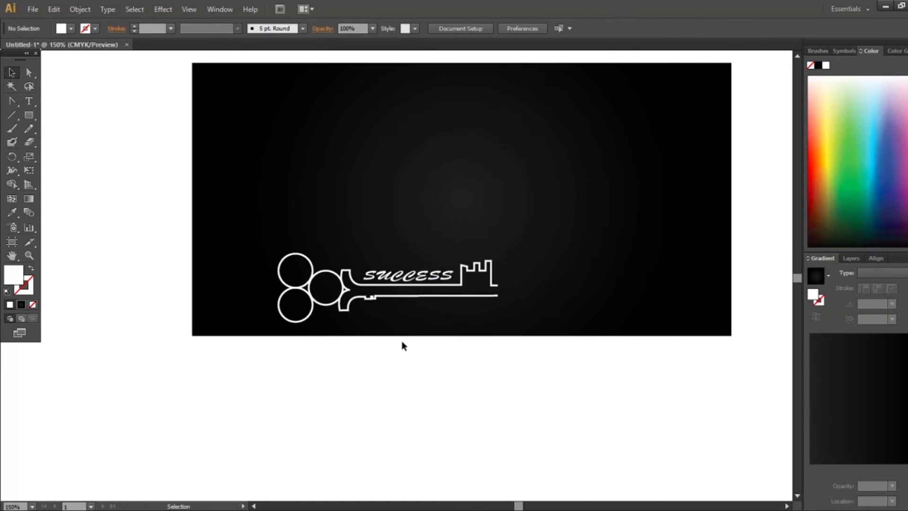
{"action": "left_click", "coordinate": [324, 287]}
{"action": "left_click", "coordinate": [429, 297], "text": "shift"}
{"action": "left_click_drag", "start_coordinate": [427, 296], "coordinate": [486, 299]}
{"action": "key", "text": "ctrl+z"}
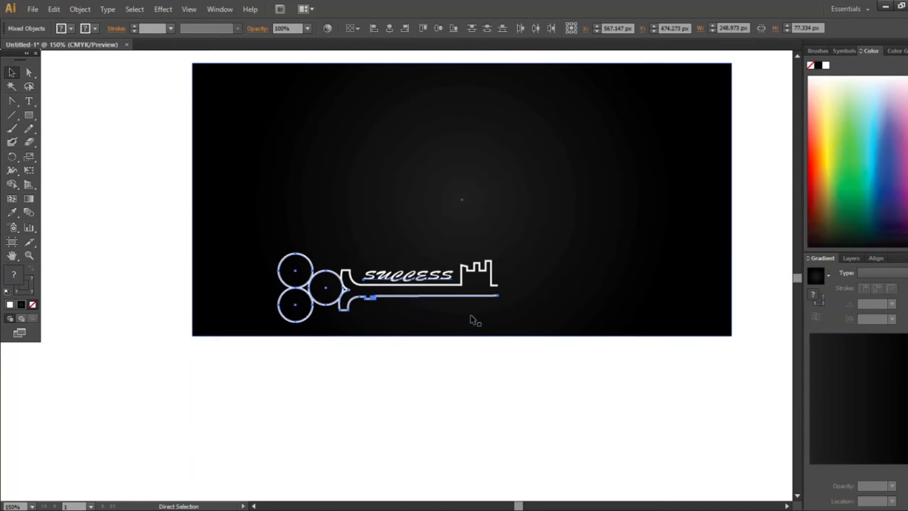
Step: Lock the gradient background rectangle
{"action": "left_click", "coordinate": [463, 209]}
{"action": "left_click", "coordinate": [851, 258]}
{"action": "left_click", "coordinate": [825, 347]}
Step: Enlarge the key and SUCCESS artwork together and position it across the middle of the dark rectangle
{"action": "key", "text": "ctrl+a"}
{"action": "left_click", "coordinate": [683, 430]}
{"action": "left_click_drag", "start_coordinate": [147, 200], "coordinate": [421, 308]}
{"action": "left_click_drag", "start_coordinate": [420, 296], "coordinate": [471, 200]}
{"action": "left_click", "coordinate": [478, 303]}
{"action": "key", "text": "ctrl+a"}
{"action": "left_click_drag", "start_coordinate": [551, 226], "coordinate": [666, 295]}
{"action": "left_click_drag", "start_coordinate": [570, 222], "coordinate": [527, 222]}
{"action": "left_click_drag", "start_coordinate": [622, 262], "coordinate": [683, 281]}
{"action": "left_click_drag", "start_coordinate": [501, 234], "coordinate": [484, 232]}
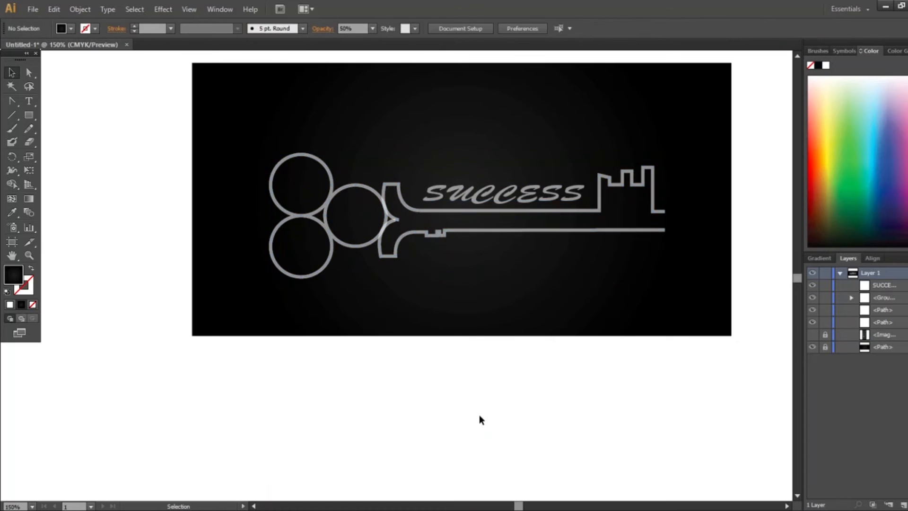
Step: Set the opacity of the key and SUCCESS artwork to 40% and group it
{"action": "left_click_drag", "start_coordinate": [220, 124], "coordinate": [683, 319]}
{"action": "key", "text": "ctrl+h"}
{"action": "left_click", "coordinate": [511, 354]}
{"action": "left_click_drag", "start_coordinate": [198, 132], "coordinate": [549, 232]}
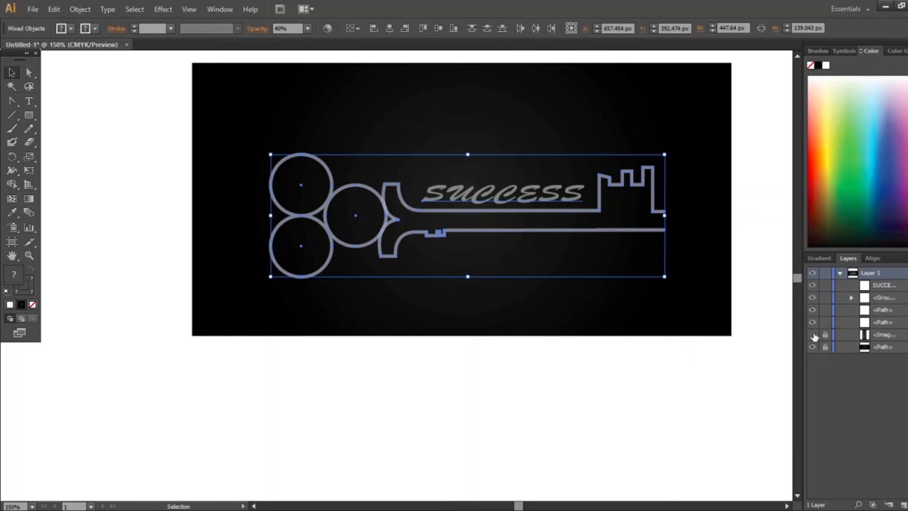
{"action": "key", "text": "ctrl+g"}
Step: Unlock the background rectangle and align the key group and the rectangle on their centres
{"action": "left_click", "coordinate": [824, 310]}
{"action": "left_click_drag", "start_coordinate": [561, 400], "coordinate": [134, 90]}
{"action": "left_click", "coordinate": [875, 258]}
{"action": "left_click", "coordinate": [835, 285]}
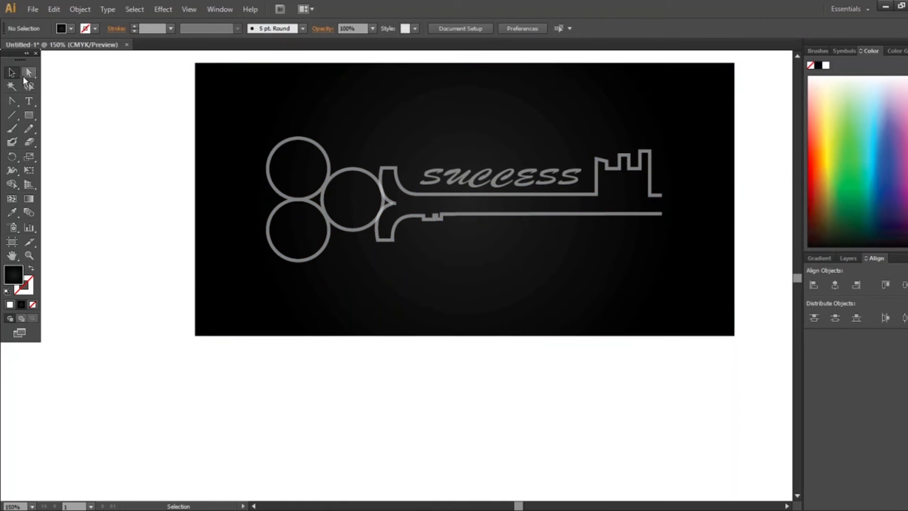
Step: Add the text "The Advertisers" in white, enlarge it and place it below the shaft near the key's teeth
{"action": "left_click", "coordinate": [24, 102]}
{"action": "type", "text": "The Advertisers"}
{"action": "left_click", "coordinate": [13, 72]}
{"action": "left_click_drag", "start_coordinate": [474, 410], "coordinate": [567, 449]}
{"action": "left_click_drag", "start_coordinate": [413, 414], "coordinate": [556, 251]}
{"action": "left_click", "coordinate": [511, 100]}
{"action": "left_click", "coordinate": [863, 157]}
{"action": "left_click", "coordinate": [670, 301]}
Step: Ungroup the key artwork and raise the opacity of the SUCCESS text and the shaft outlines
{"action": "left_click", "coordinate": [323, 182]}
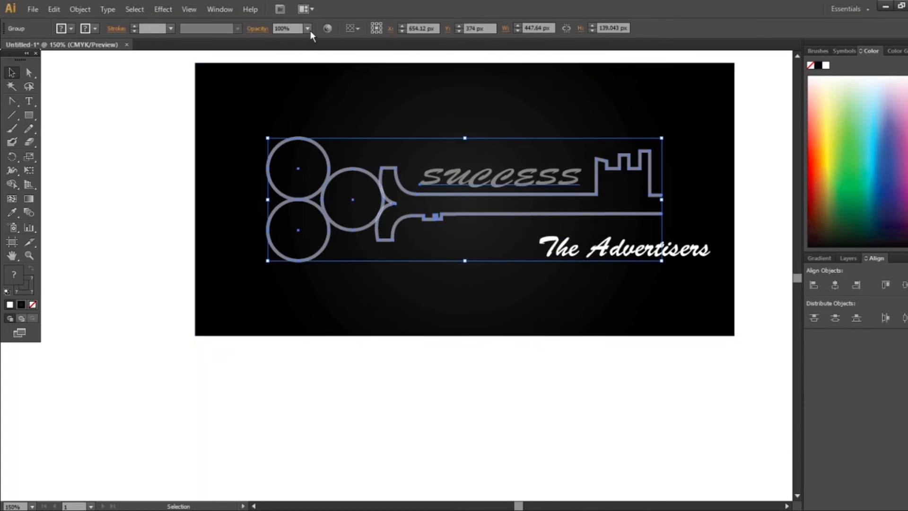
{"action": "left_click", "coordinate": [428, 227]}
{"action": "left_click", "coordinate": [428, 194]}
{"action": "left_click", "coordinate": [473, 277]}
{"action": "left_click", "coordinate": [458, 184]}
{"action": "left_click", "coordinate": [463, 223]}
{"action": "left_click", "coordinate": [375, 229]}
{"action": "left_click", "coordinate": [349, 444]}
{"action": "left_click", "coordinate": [416, 193]}
{"action": "left_click", "coordinate": [390, 145]}
{"action": "left_click", "coordinate": [87, 215]}
Step: Set the opacity of the three grouped bow circles to 90%
{"action": "left_click", "coordinate": [363, 172]}
{"action": "left_click", "coordinate": [416, 350]}
{"action": "left_click", "coordinate": [364, 169]}
{"action": "left_click", "coordinate": [372, 29]}
{"action": "left_click", "coordinate": [385, 144]}
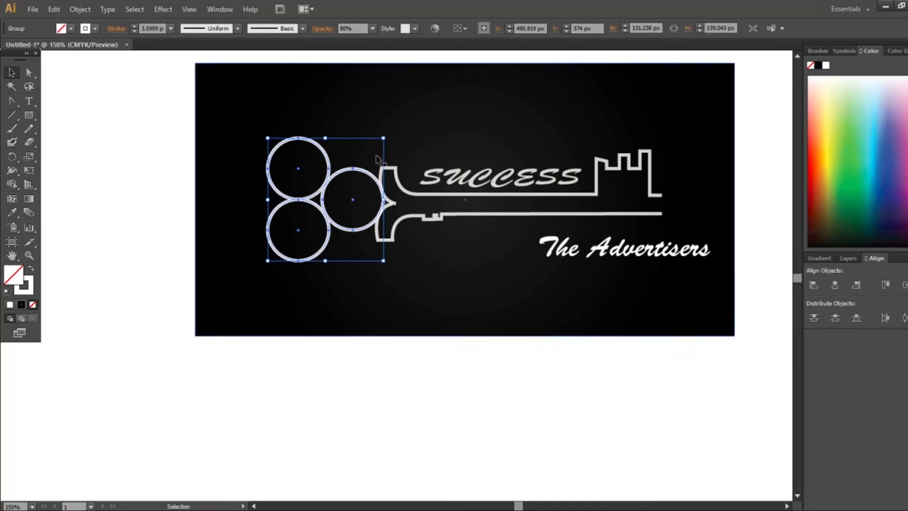
{"action": "left_click", "coordinate": [399, 350]}
Step: Draw a white horizontal line beneath The Advertisers and add a parallel line of equal length below it
{"action": "left_click", "coordinate": [12, 115]}
{"action": "left_click_drag", "start_coordinate": [543, 266], "coordinate": [711, 266]}
{"action": "key", "text": "ctrl+shift+a"}
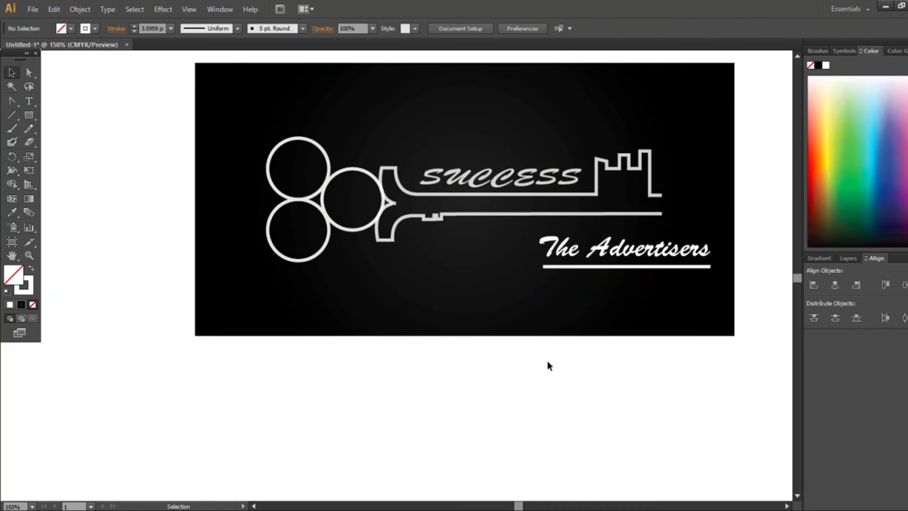
{"action": "left_click_drag", "start_coordinate": [546, 299], "coordinate": [711, 308]}
{"action": "key", "text": "v"}
{"action": "left_click_drag", "start_coordinate": [546, 298], "coordinate": [543, 298]}
Step: Add a text line with the contact e-mail address below the dark rectangle
{"action": "left_click", "coordinate": [29, 100]}
{"action": "left_click", "coordinate": [356, 423]}
{"action": "type", "text": "xyz@"}
{"action": "key", "text": "BackSpace"}
{"action": "key", "text": "BackSpace"}
{"action": "key", "text": "BackSpace"}
{"action": "type", "text": "abc@xyz.com"}
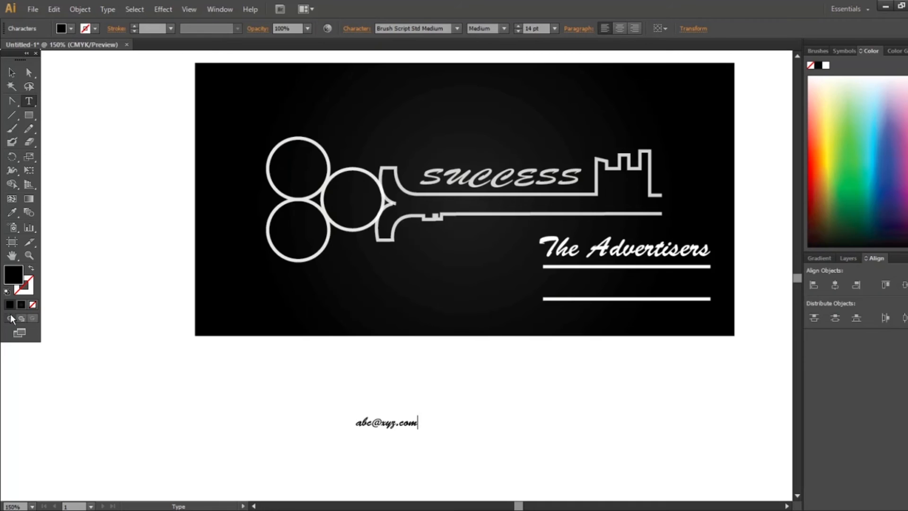
{"action": "left_click", "coordinate": [12, 73]}
Step: Move the e-mail text between the two white lines and enlarge it to about 22.4 pt
{"action": "left_click_drag", "start_coordinate": [394, 424], "coordinate": [626, 283]}
{"action": "left_click_drag", "start_coordinate": [650, 282], "coordinate": [707, 283]}
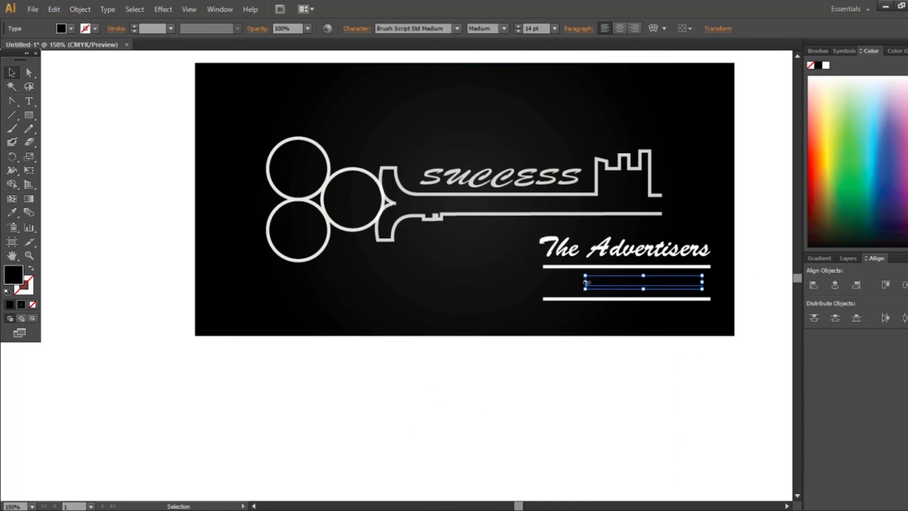
{"action": "left_click_drag", "start_coordinate": [586, 283], "coordinate": [544, 283]}
{"action": "left_click_drag", "start_coordinate": [624, 289], "coordinate": [624, 297]}
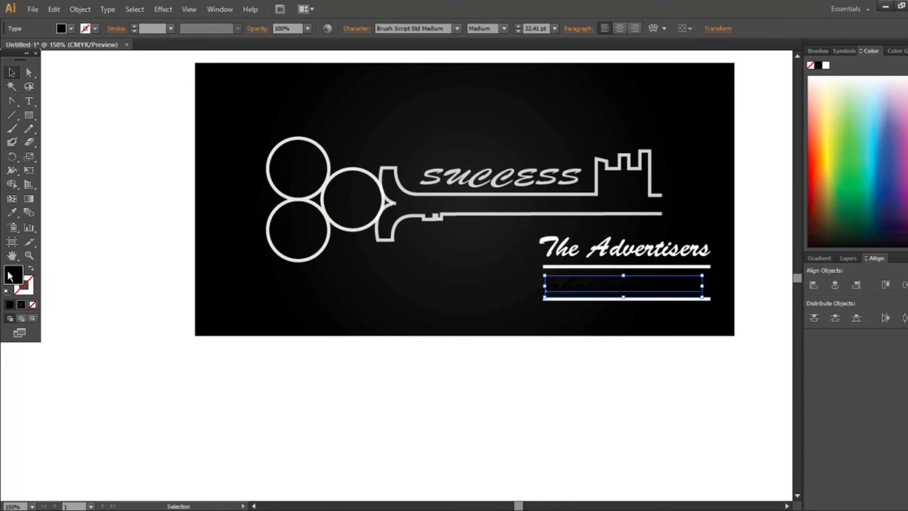
Step: Color the e-mail text white and center it between the two lines
{"action": "left_click", "coordinate": [825, 65]}
{"action": "left_click", "coordinate": [739, 293]}
{"action": "left_click_drag", "start_coordinate": [641, 290], "coordinate": [642, 284]}
{"action": "left_click", "coordinate": [569, 371]}
Step: Undo the accidental move of the background rectangle and lock the rectangle
{"action": "left_click_drag", "start_coordinate": [522, 221], "coordinate": [684, 320]}
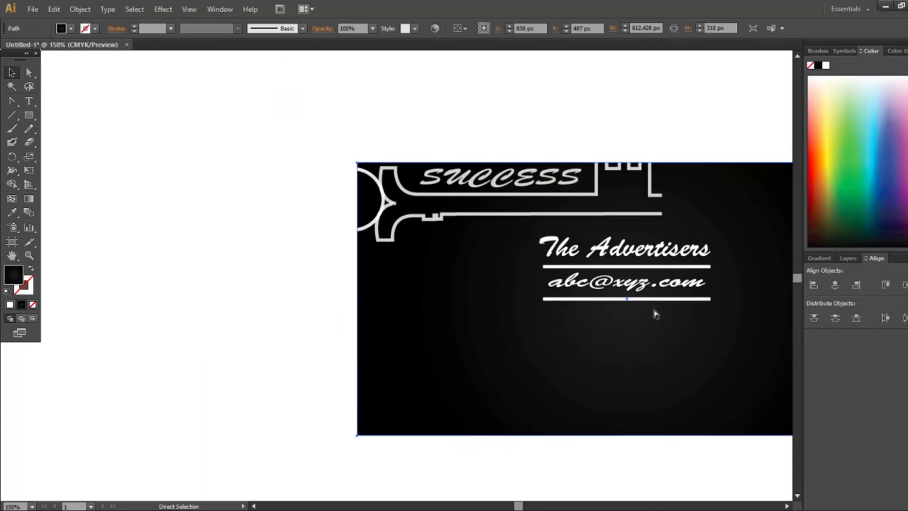
{"action": "key", "text": "ctrl+z"}
{"action": "left_click", "coordinate": [848, 258]}
{"action": "left_click", "coordinate": [825, 396]}
Step: Move The Advertisers, the e-mail text and both lines together down toward the rectangle's lower edge
{"action": "left_click_drag", "start_coordinate": [529, 234], "coordinate": [695, 316]}
{"action": "left_click_drag", "start_coordinate": [644, 298], "coordinate": [644, 320]}
{"action": "left_click", "coordinate": [390, 334]}
{"action": "scroll", "coordinate": [389, 335], "scroll_direction": "down", "scroll_amount": 1}
{"action": "left_click_drag", "start_coordinate": [325, 381], "coordinate": [345, 381]}
{"action": "scroll", "coordinate": [345, 381], "scroll_direction": "up", "scroll_amount": 1}
{"action": "left_click_drag", "start_coordinate": [642, 374], "coordinate": [545, 423]}
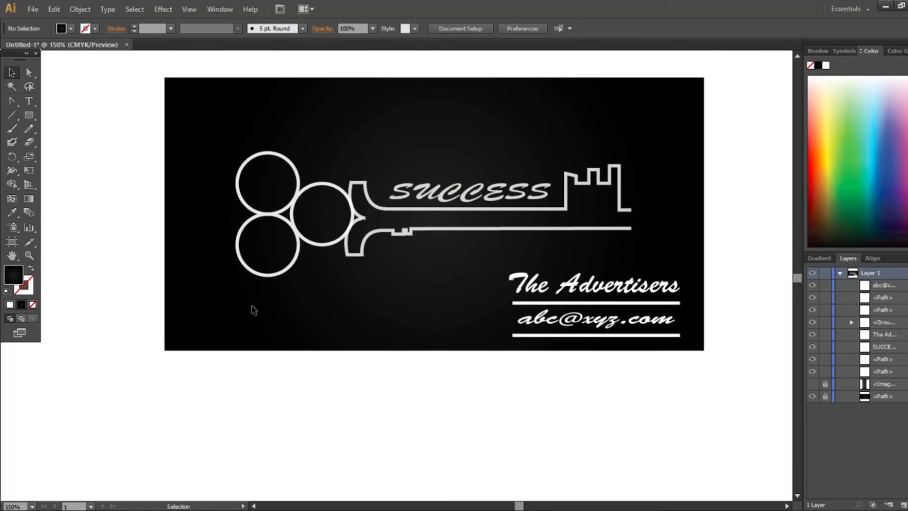
Step: Fit the artboard to the window and preview the finished card in the full-screen modes
{"action": "key", "text": "ctrl+0"}
{"action": "key", "text": "f"}
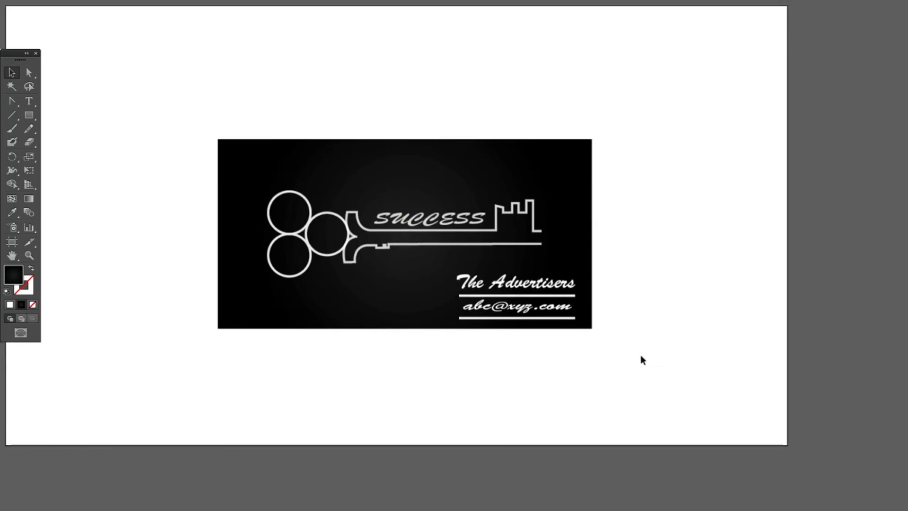
{"action": "key", "text": "ctrl+0"}
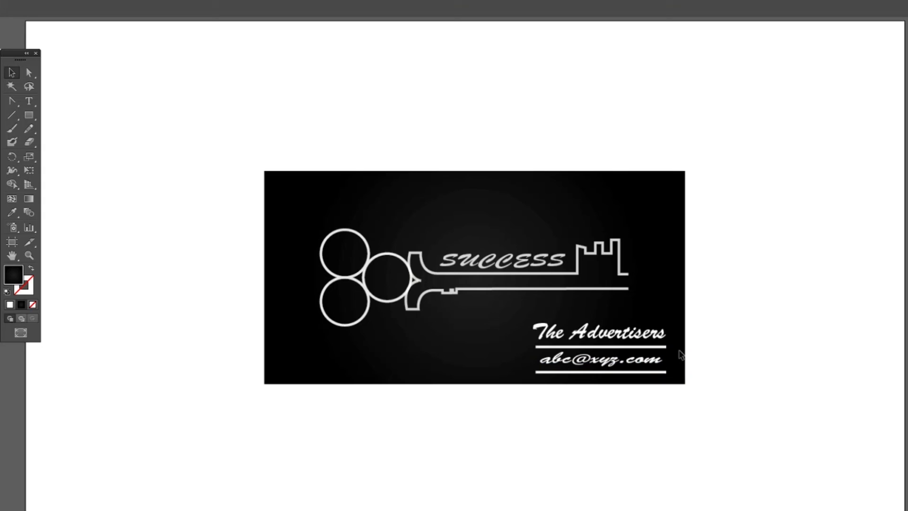
{"action": "key", "text": "f"}
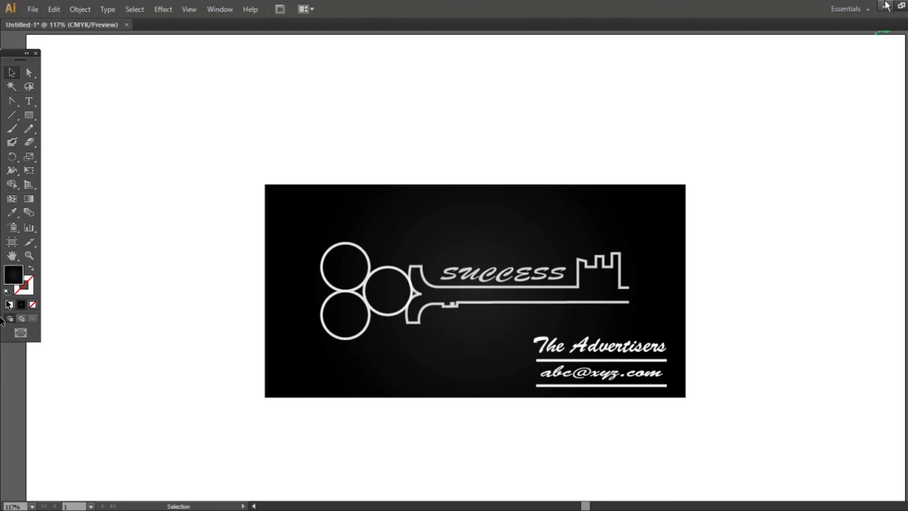